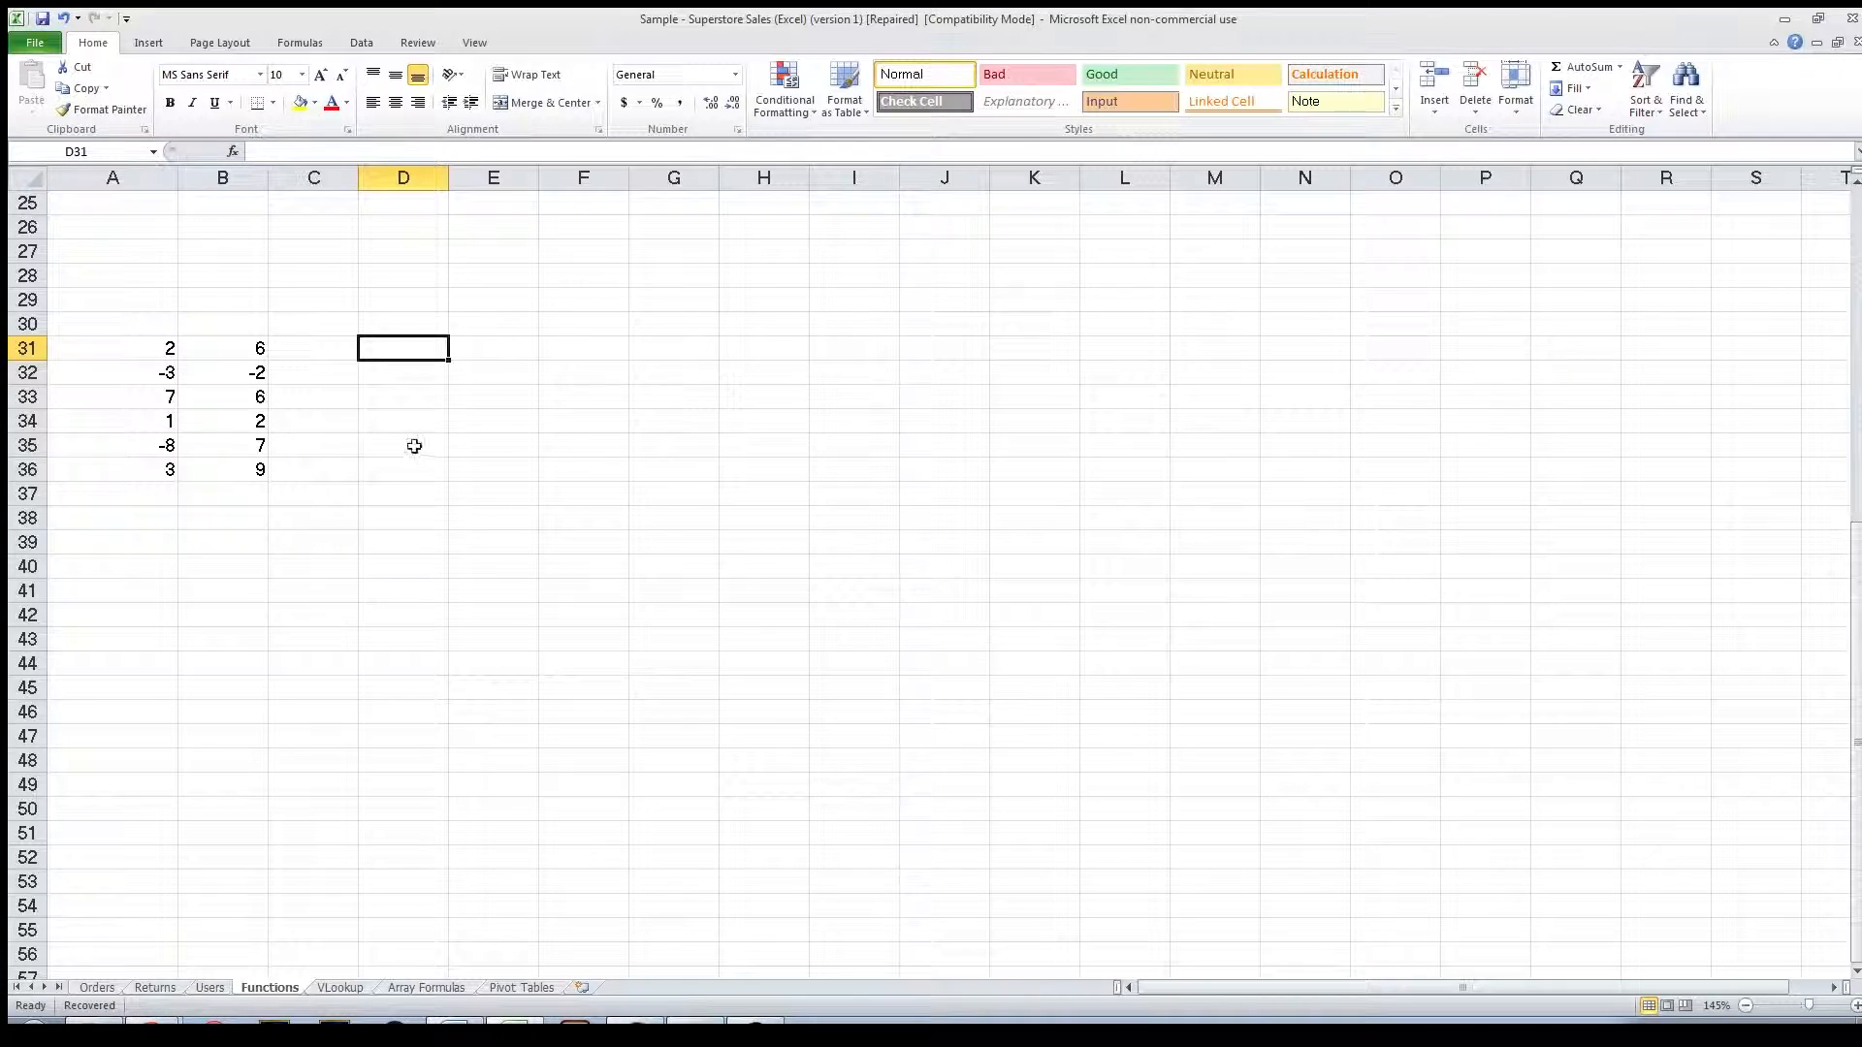
# Try to transpose B31:B36 into D31:I31 with =TRANSPOSE(B31:B36) entered as an ordinary formula, and clear the entry from D31.
pyautogui.moveTo(241, 348); pyautogui.dragTo(238, 472)
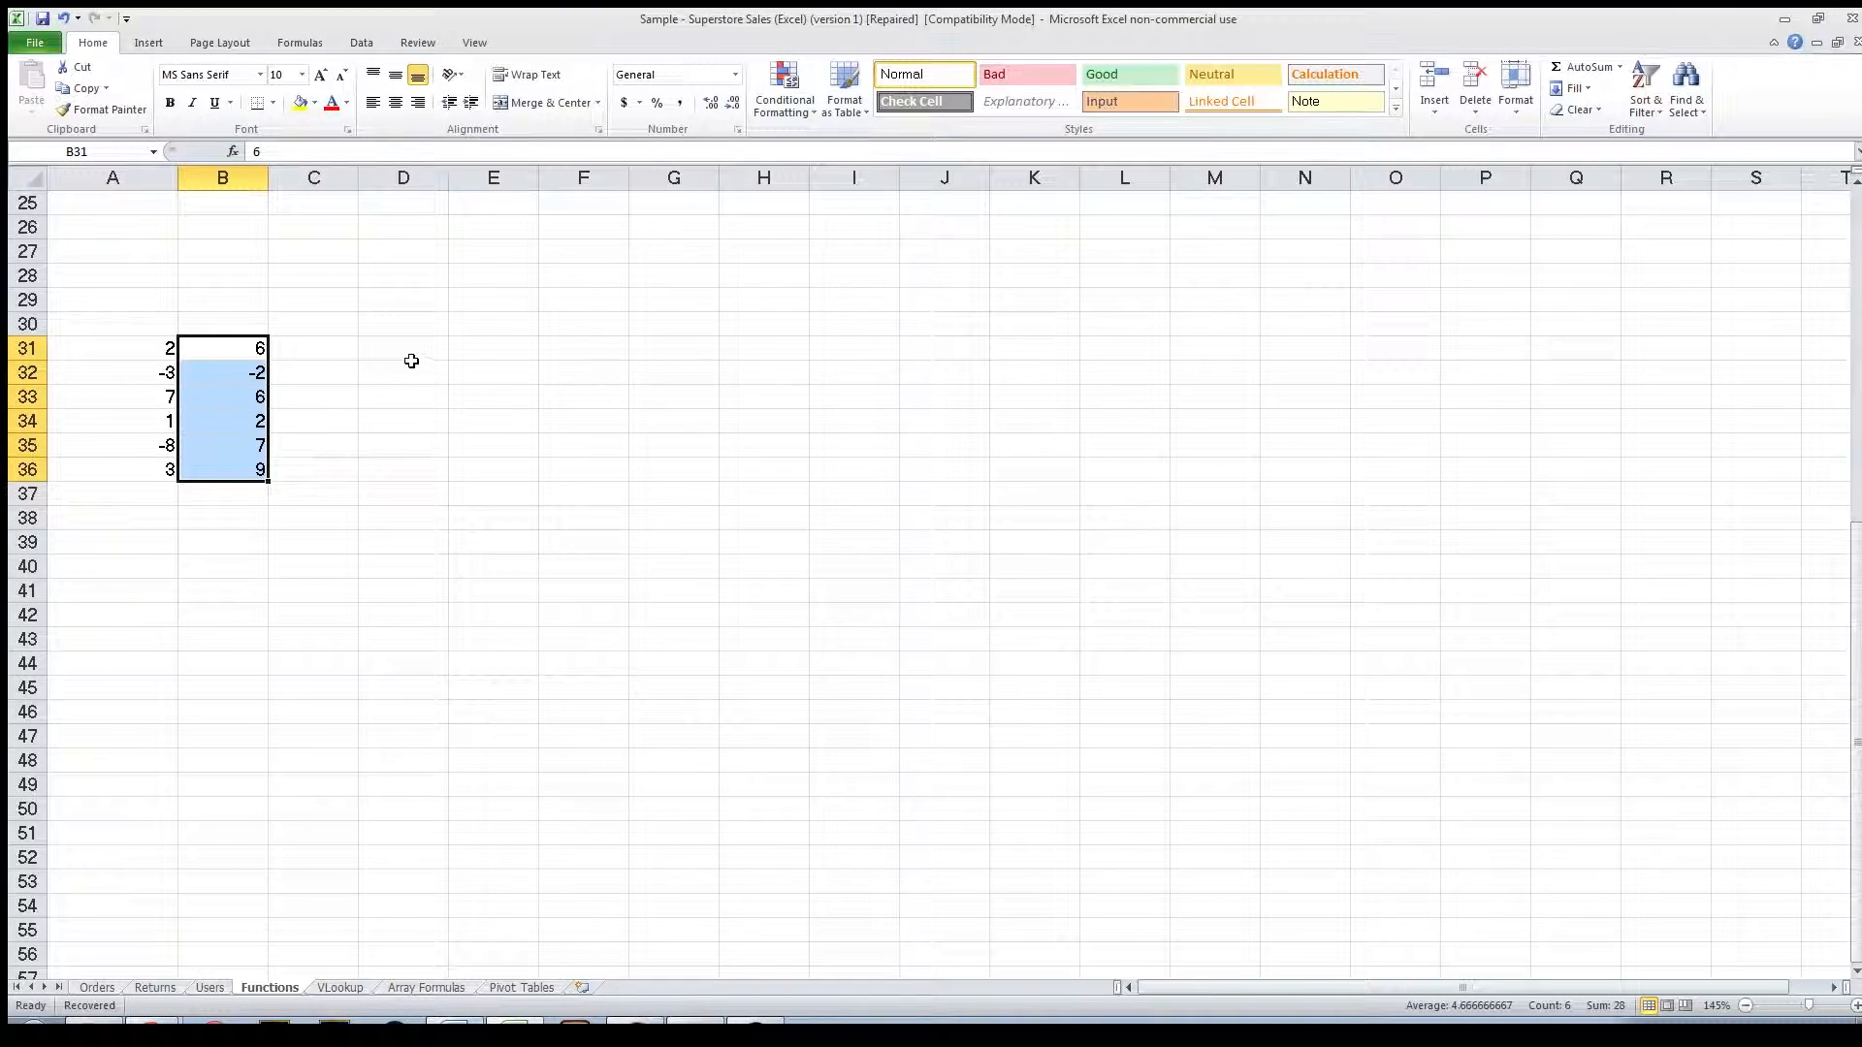
pyautogui.moveTo(415, 355); pyautogui.dragTo(835, 358)
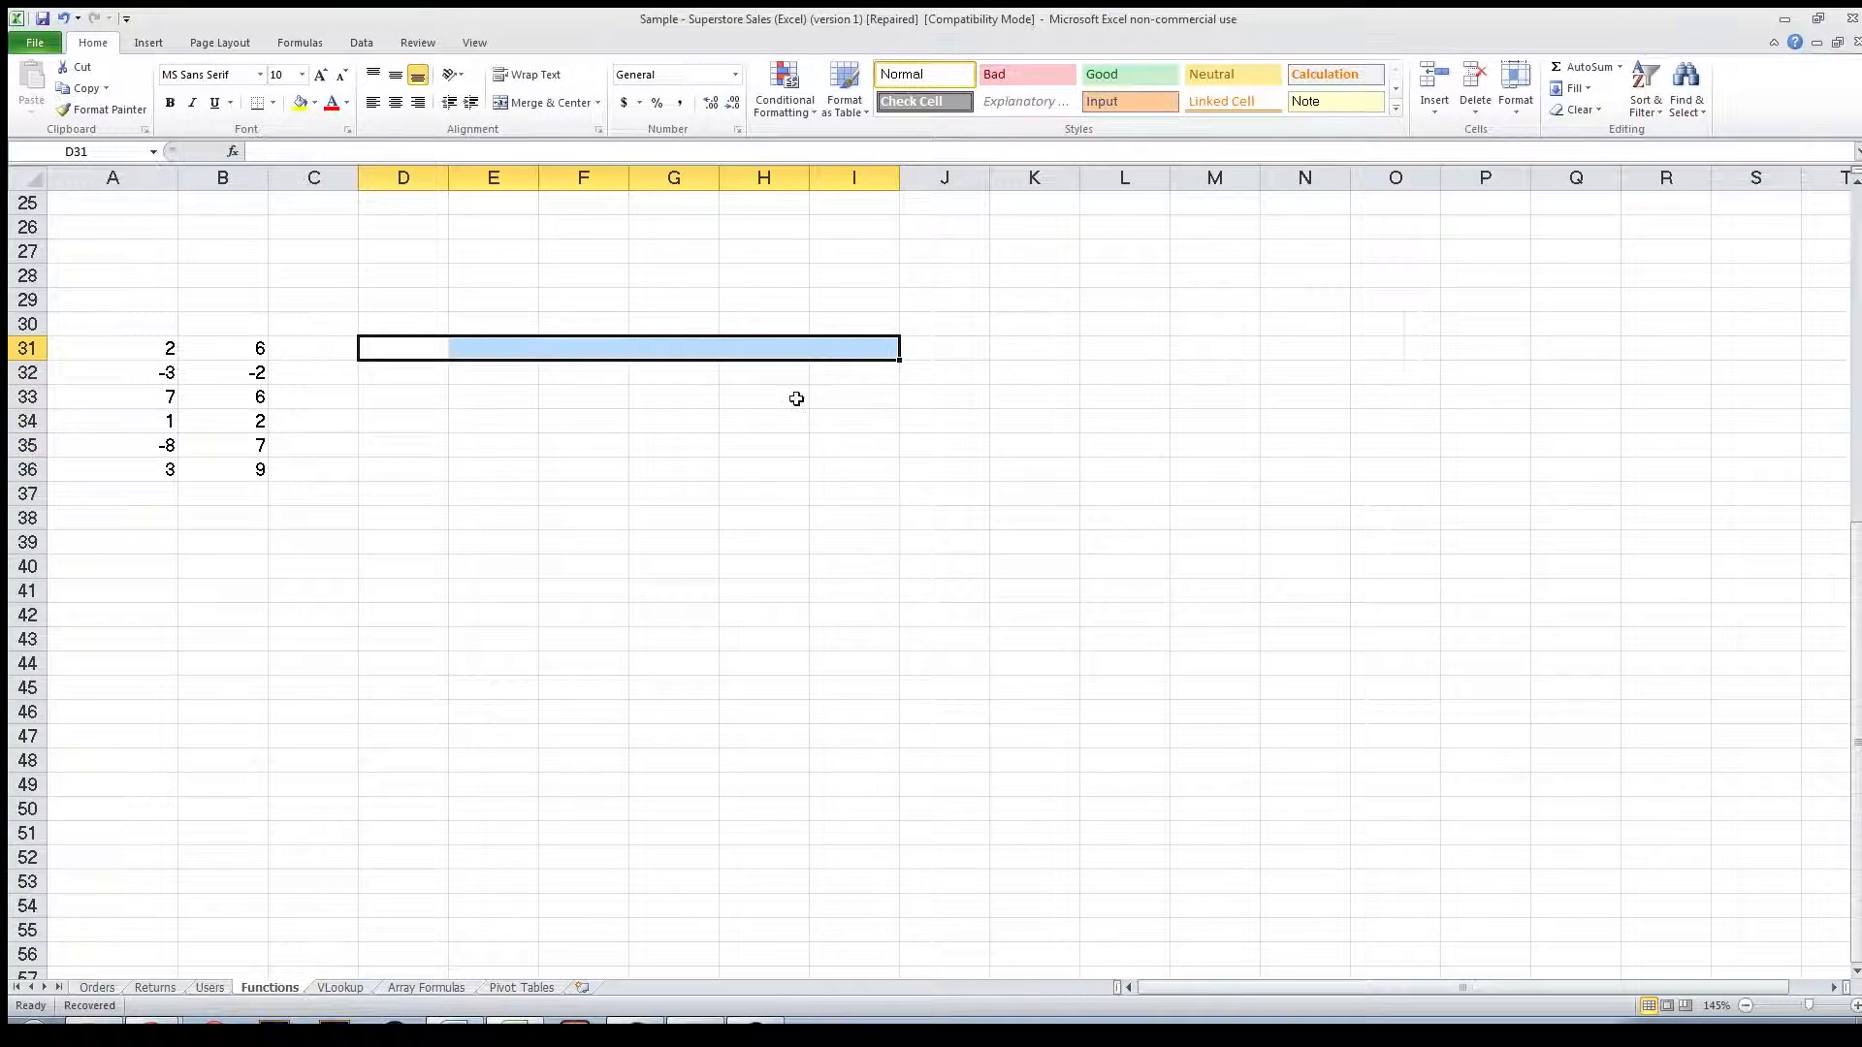
pyautogui.click(415, 151)
pyautogui.write('=transpose(')
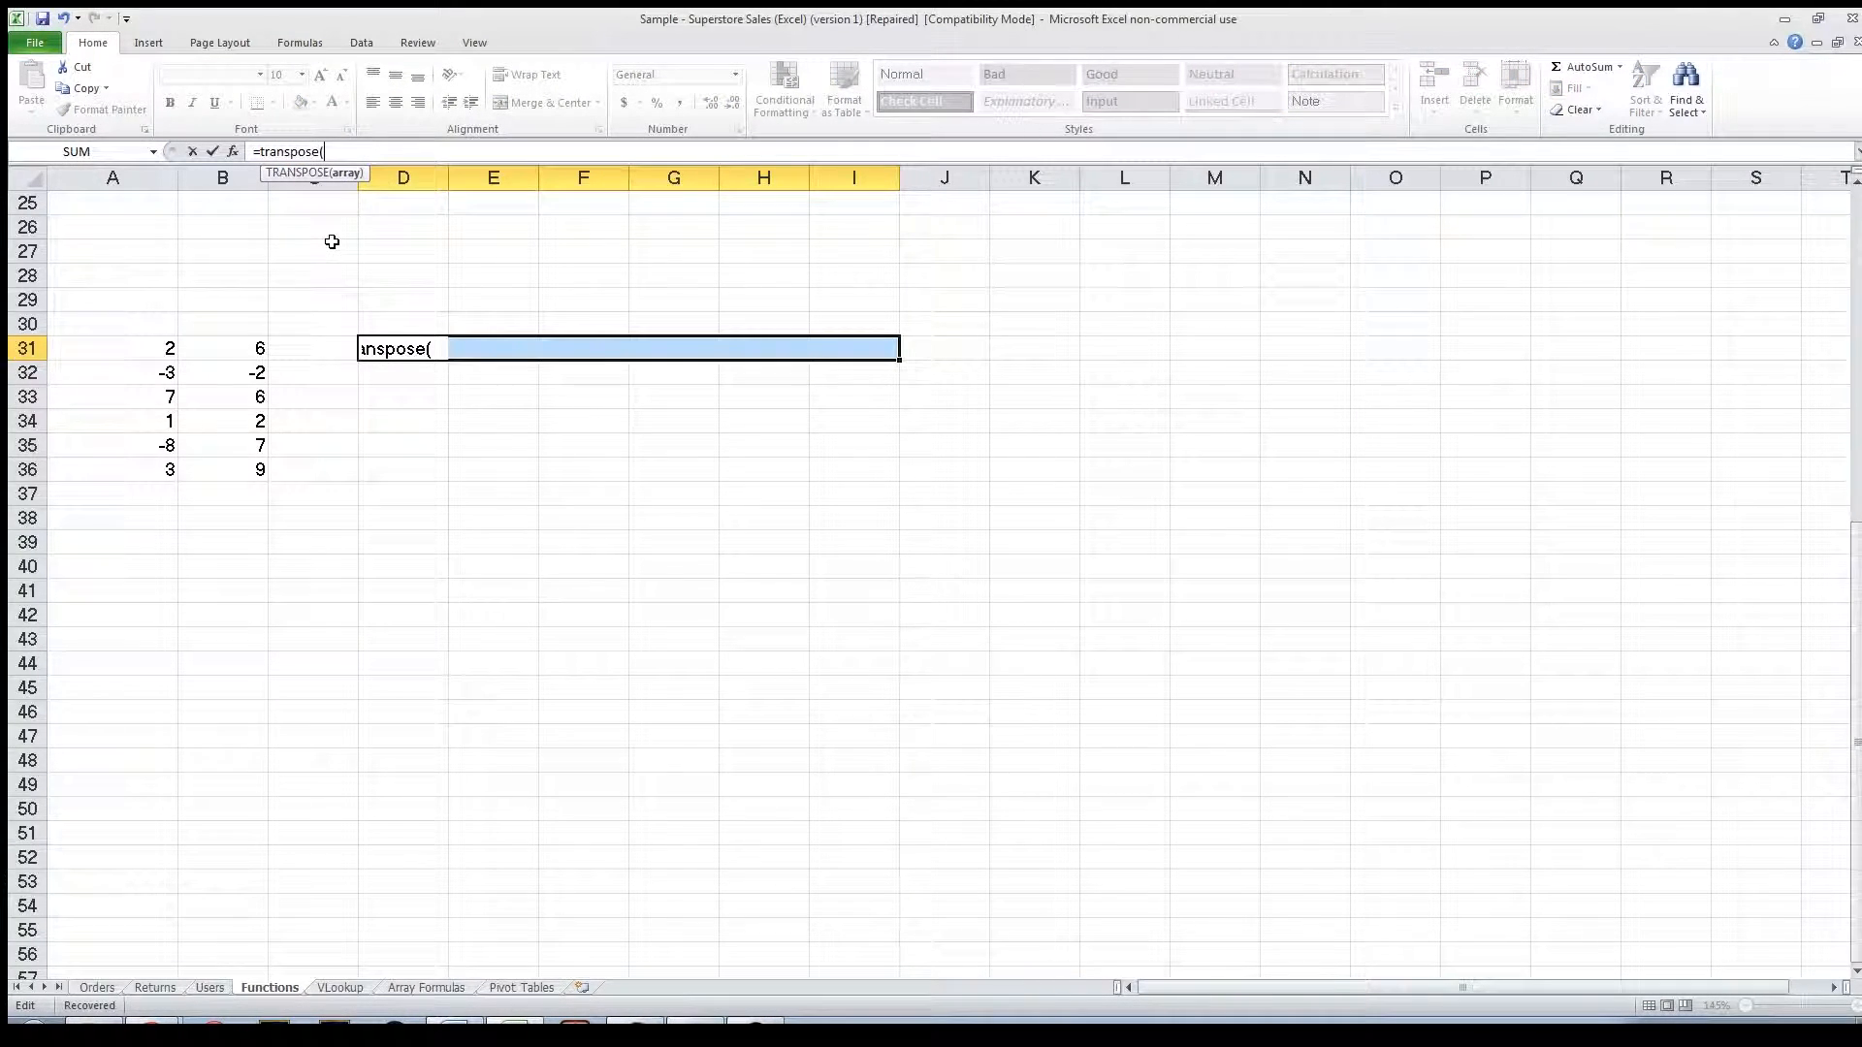
pyautogui.moveTo(220, 340); pyautogui.dragTo(217, 477)
pyautogui.write(')')
pyautogui.press('Return')
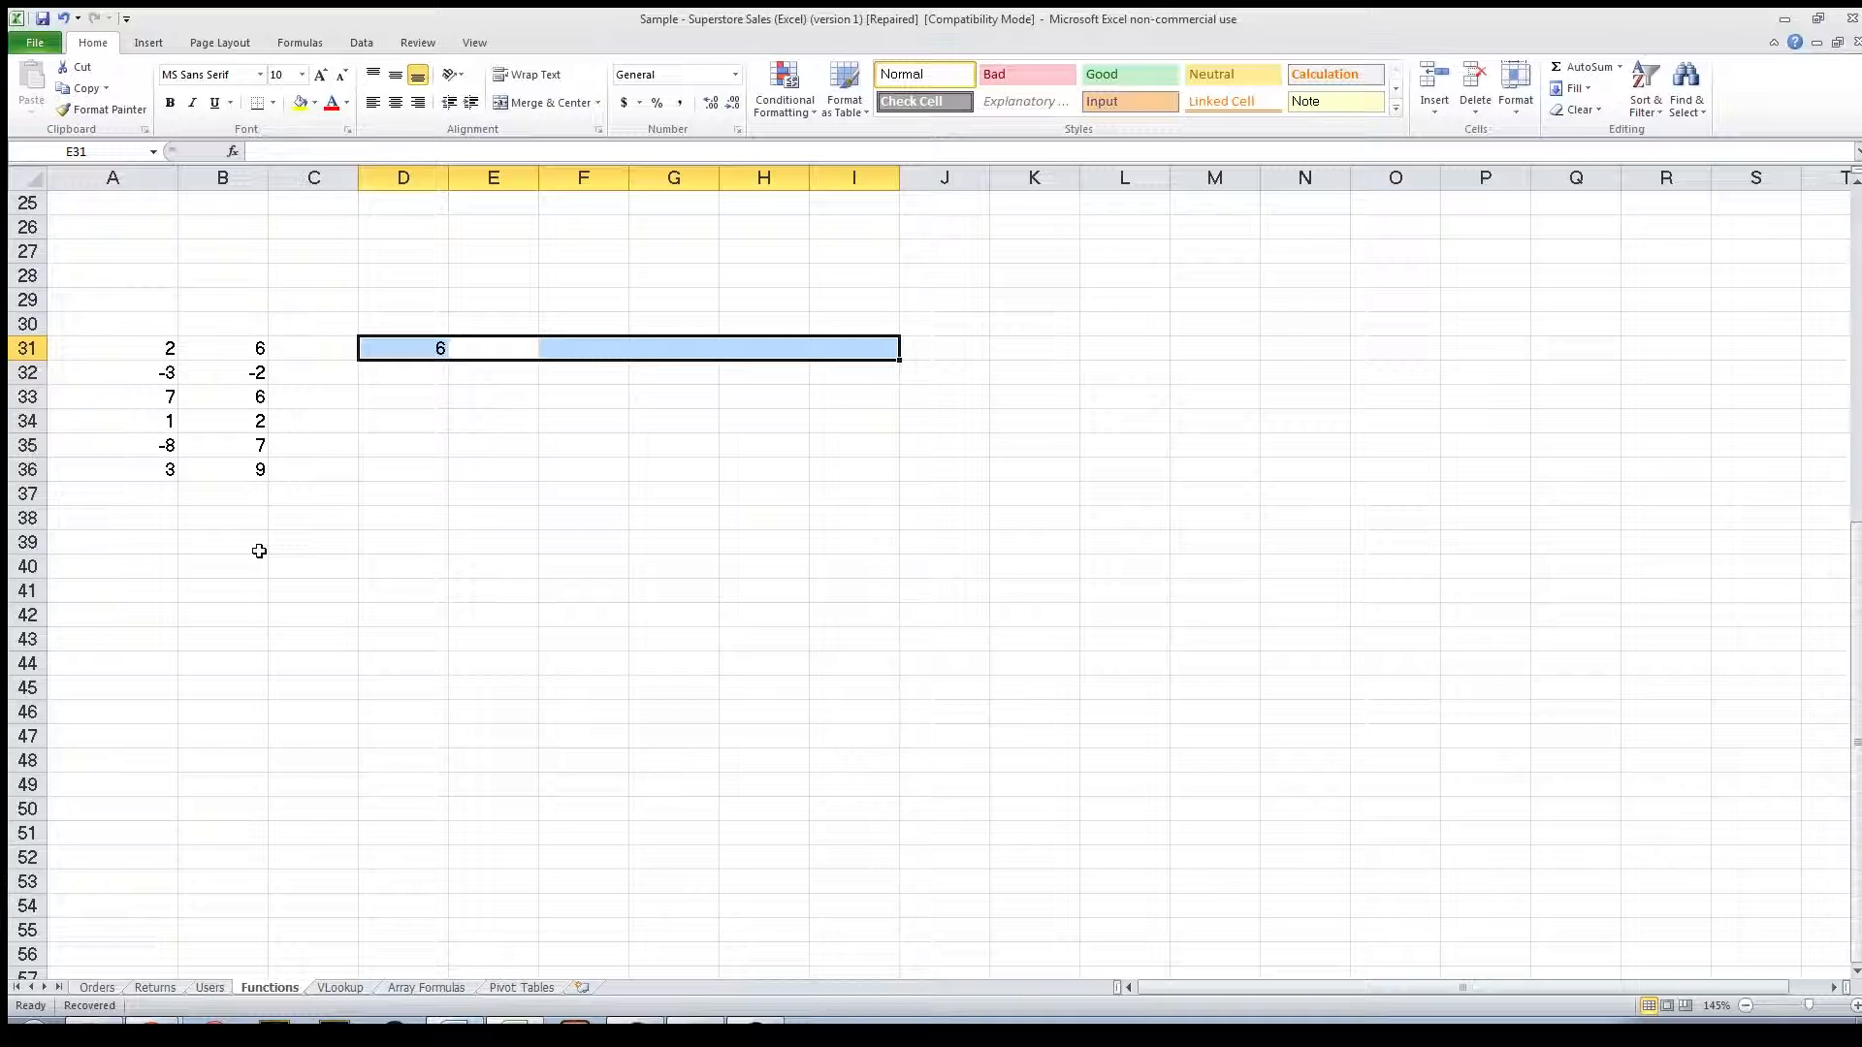
pyautogui.click(556, 393)
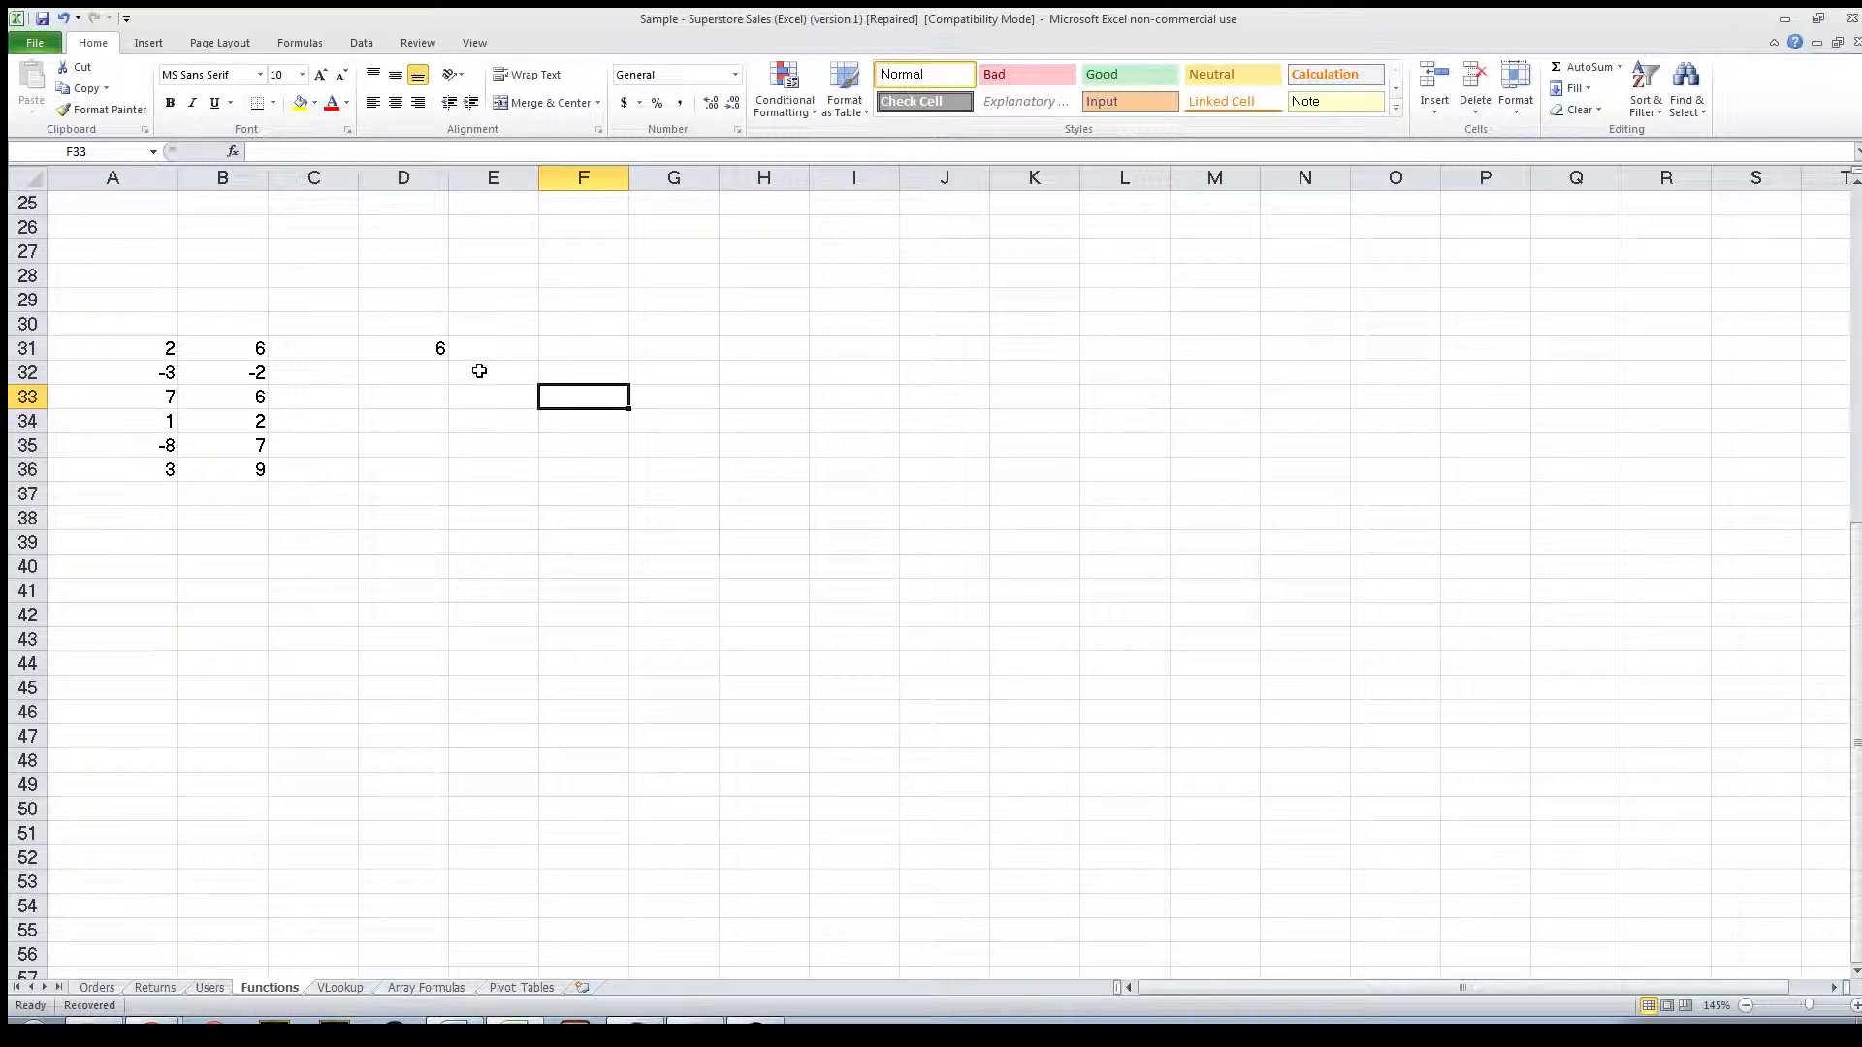
pyautogui.click(399, 347)
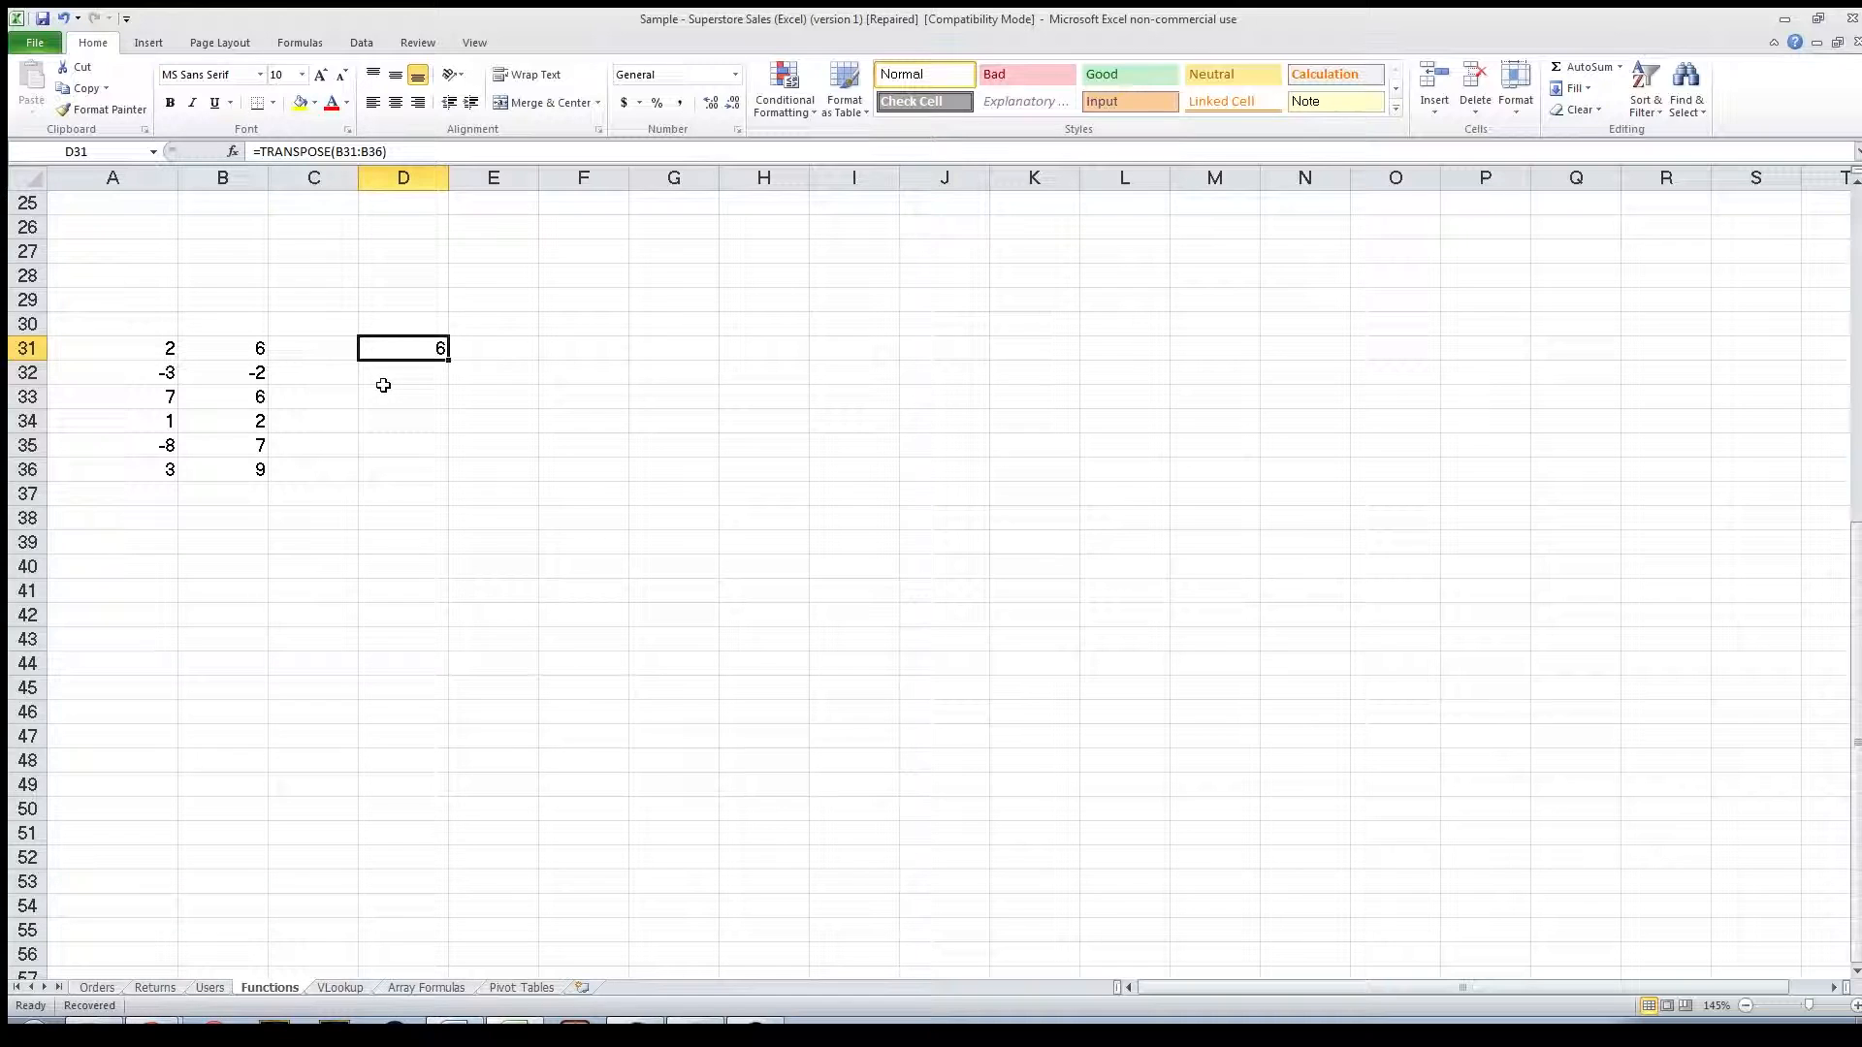
pyautogui.press('Delete')
# Transpose B31:B36 across D31:I31 by entering =TRANSPOSE(B31:B36) over the whole range as an array formula.
pyautogui.hotkey('shift', 'Right')
pyautogui.hotkey('shift', 'Right')
pyautogui.hotkey('shift', 'Right')
pyautogui.hotkey('shift', 'Right')
pyautogui.hotkey('shift', 'Right')
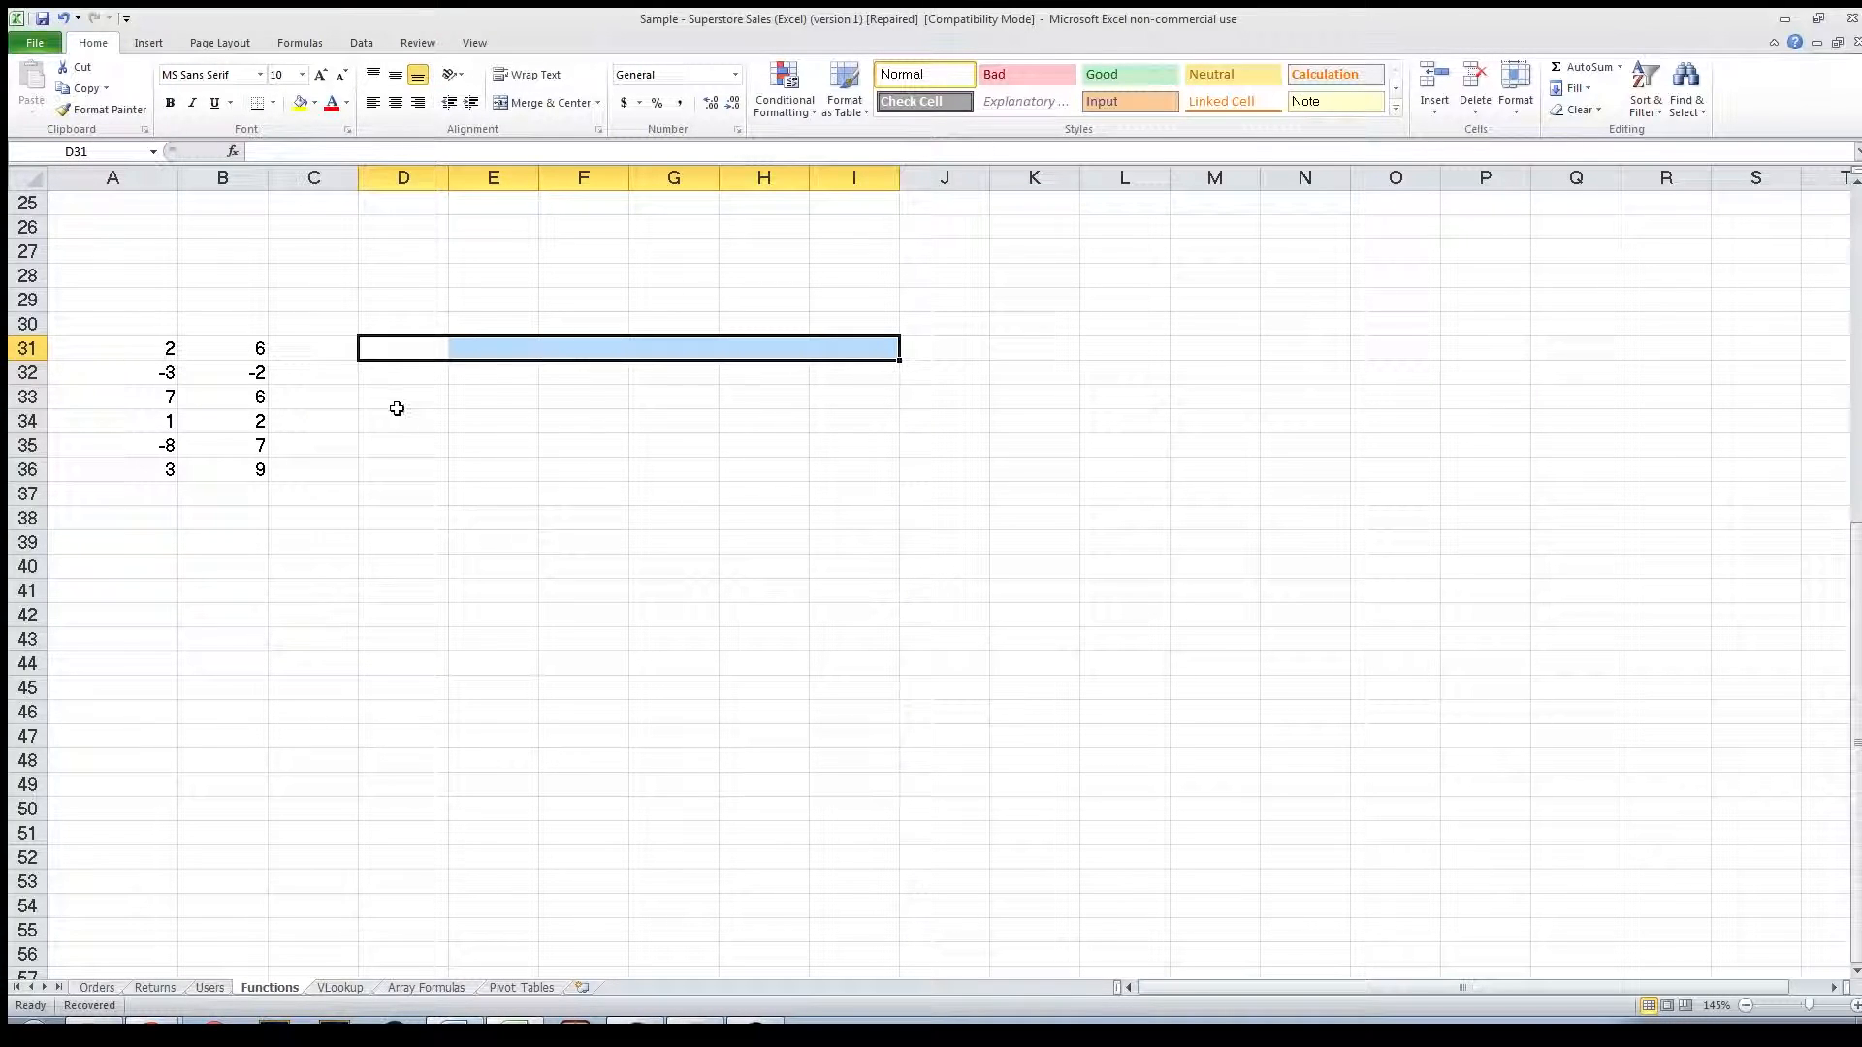
pyautogui.click(365, 152)
pyautogui.write('=transpose')
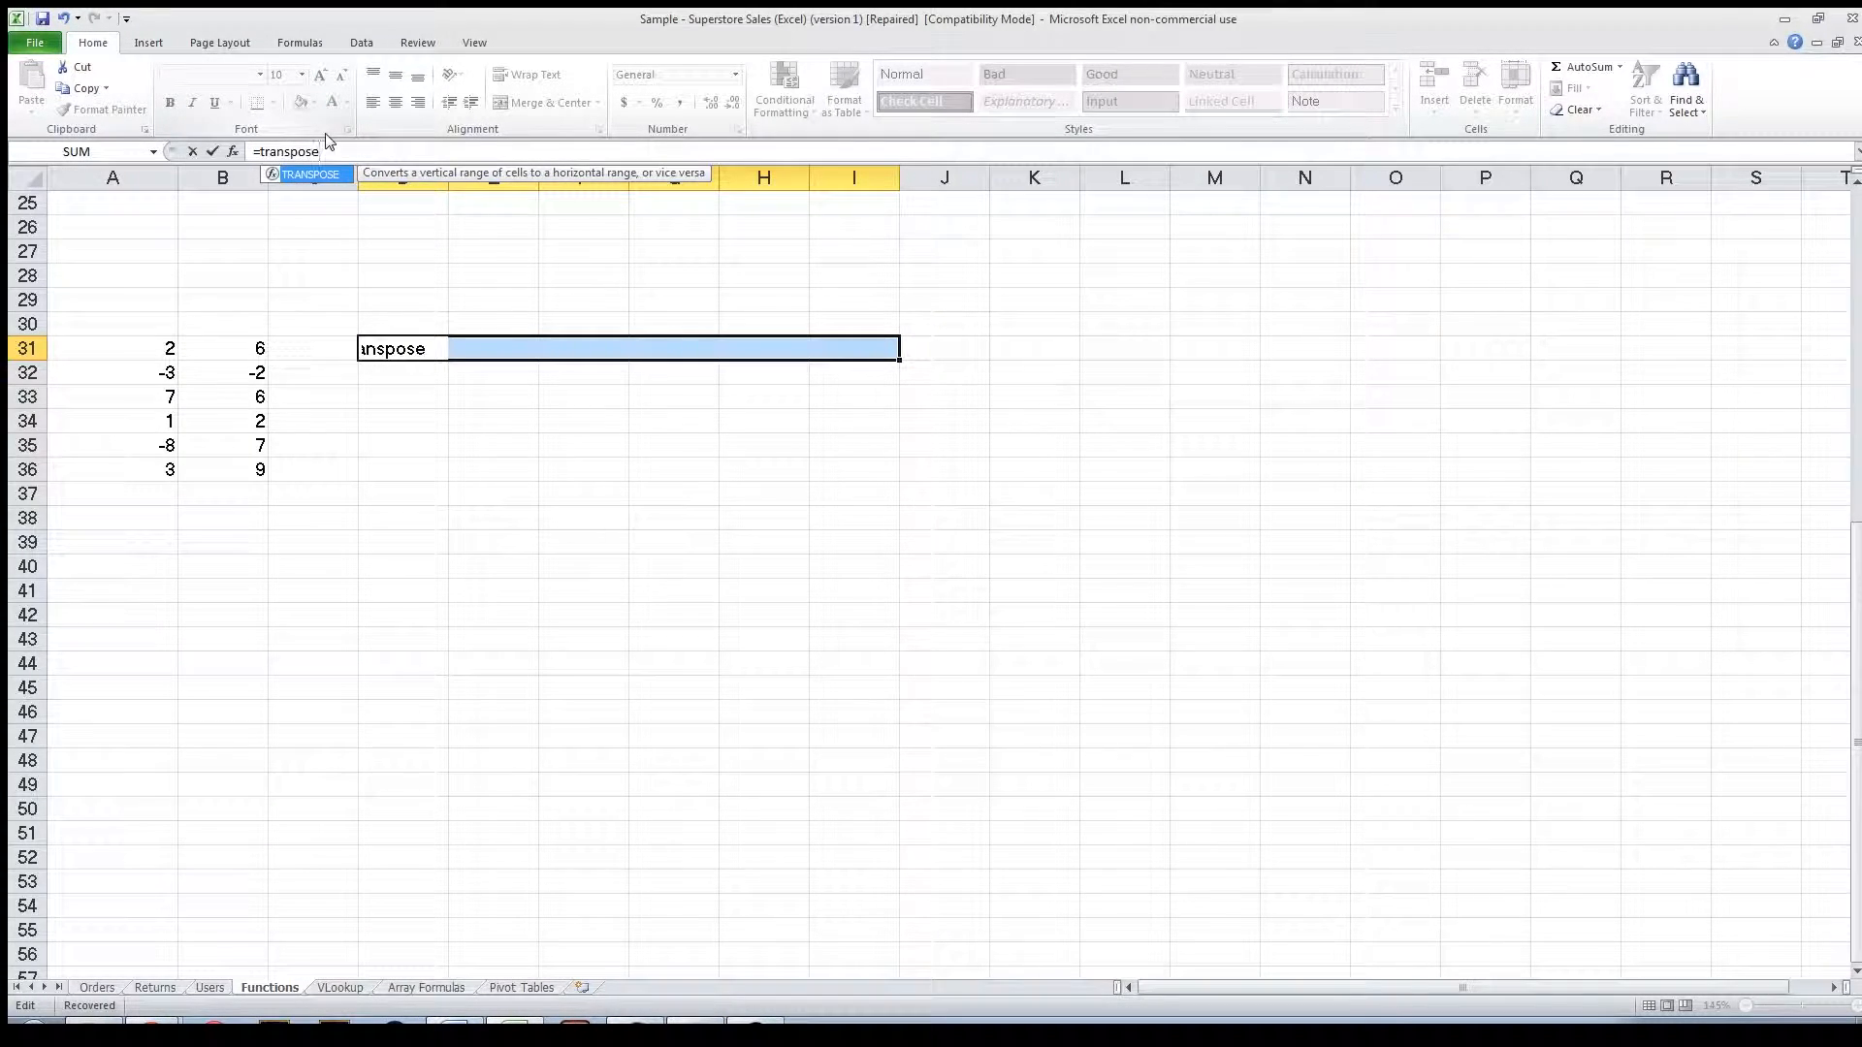
pyautogui.write('(')
pyautogui.click(234, 351)
pyautogui.moveTo(235, 351); pyautogui.dragTo(222, 458)
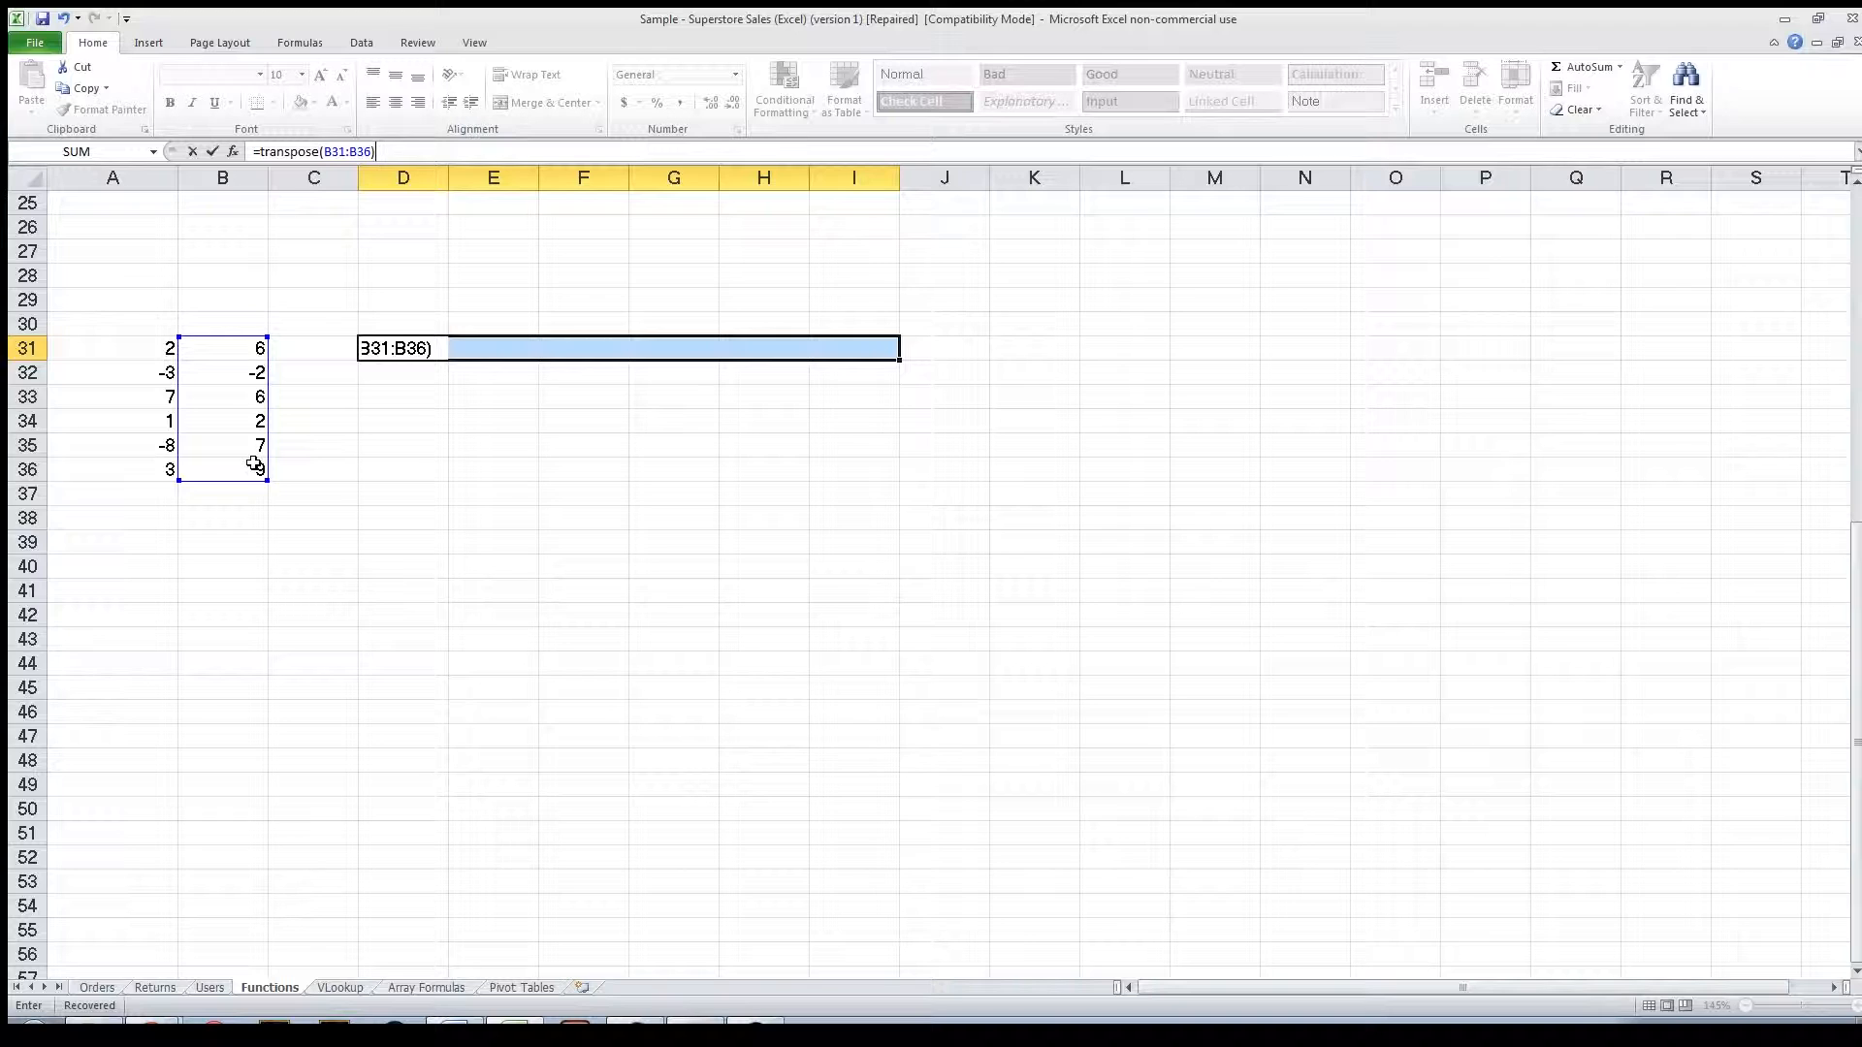
pyautogui.hotkey('ctrl', 'shift', 'Return')
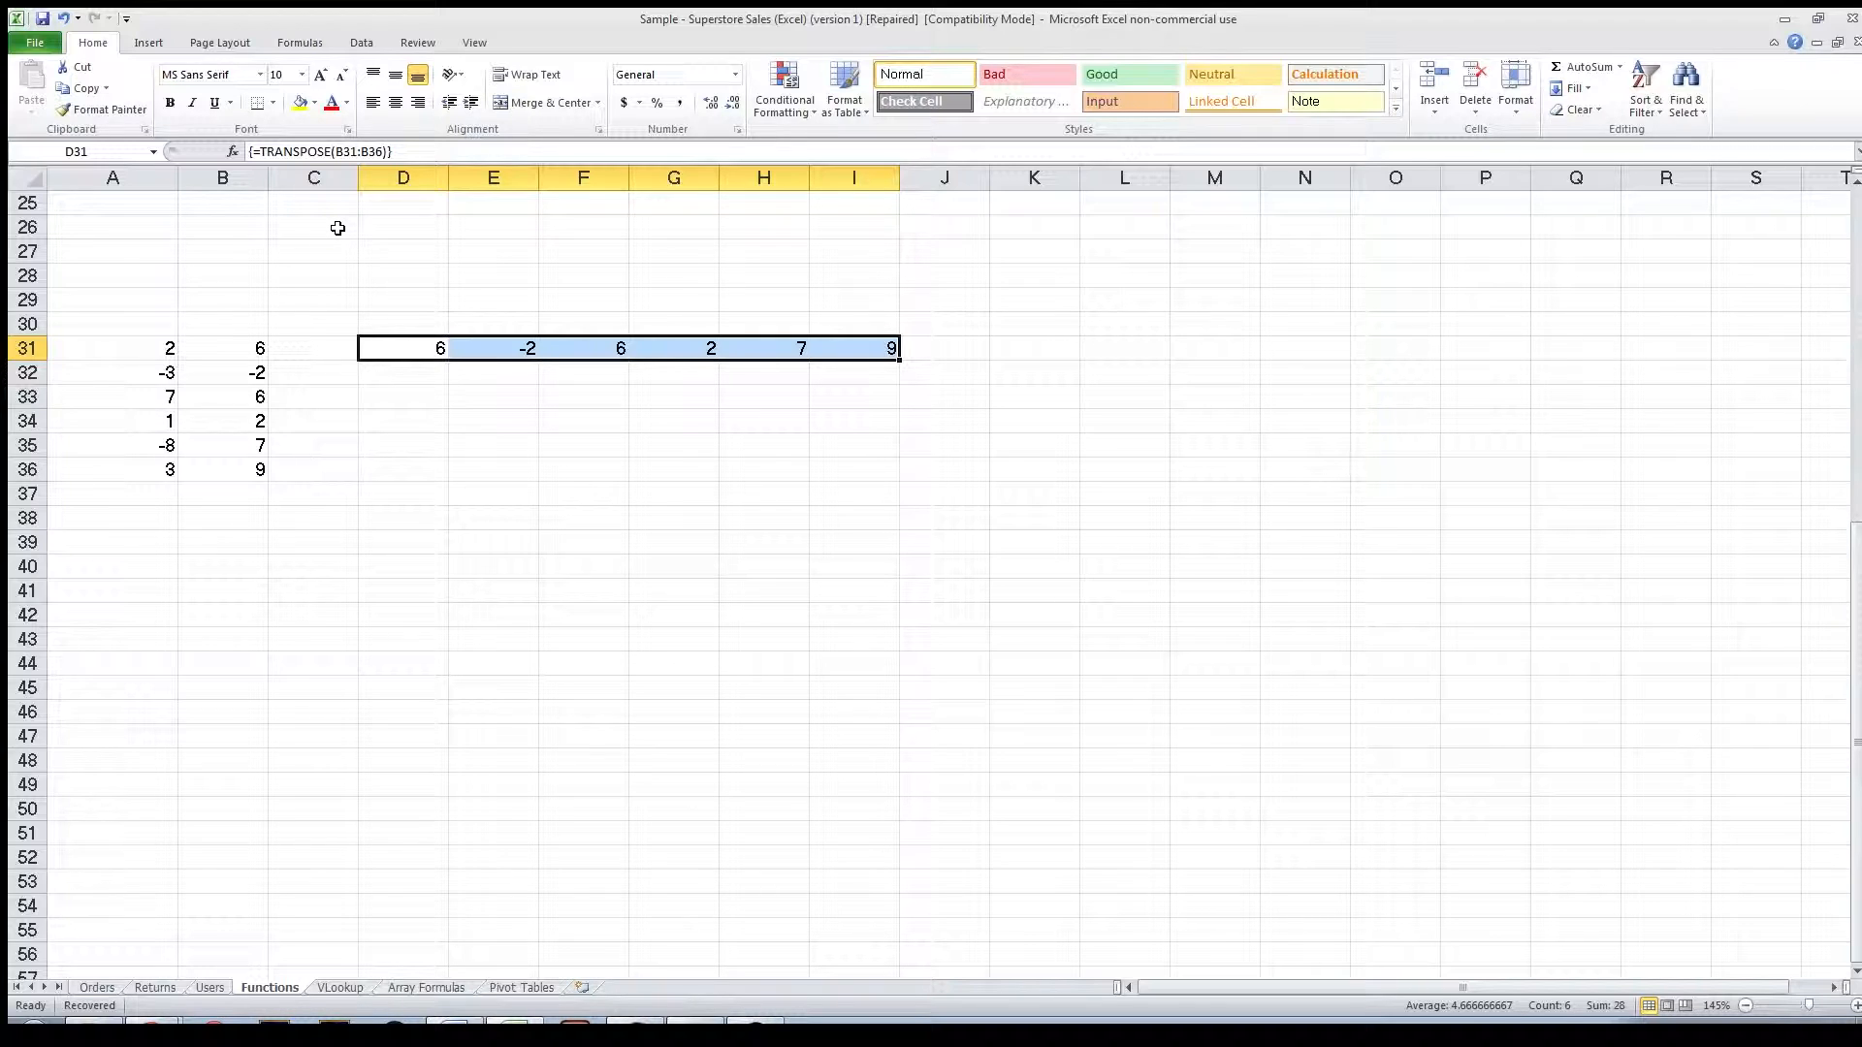
# Enter =SUM(A31:B31) in cell C31 to add the first row's two numbers.
pyautogui.click(412, 414)
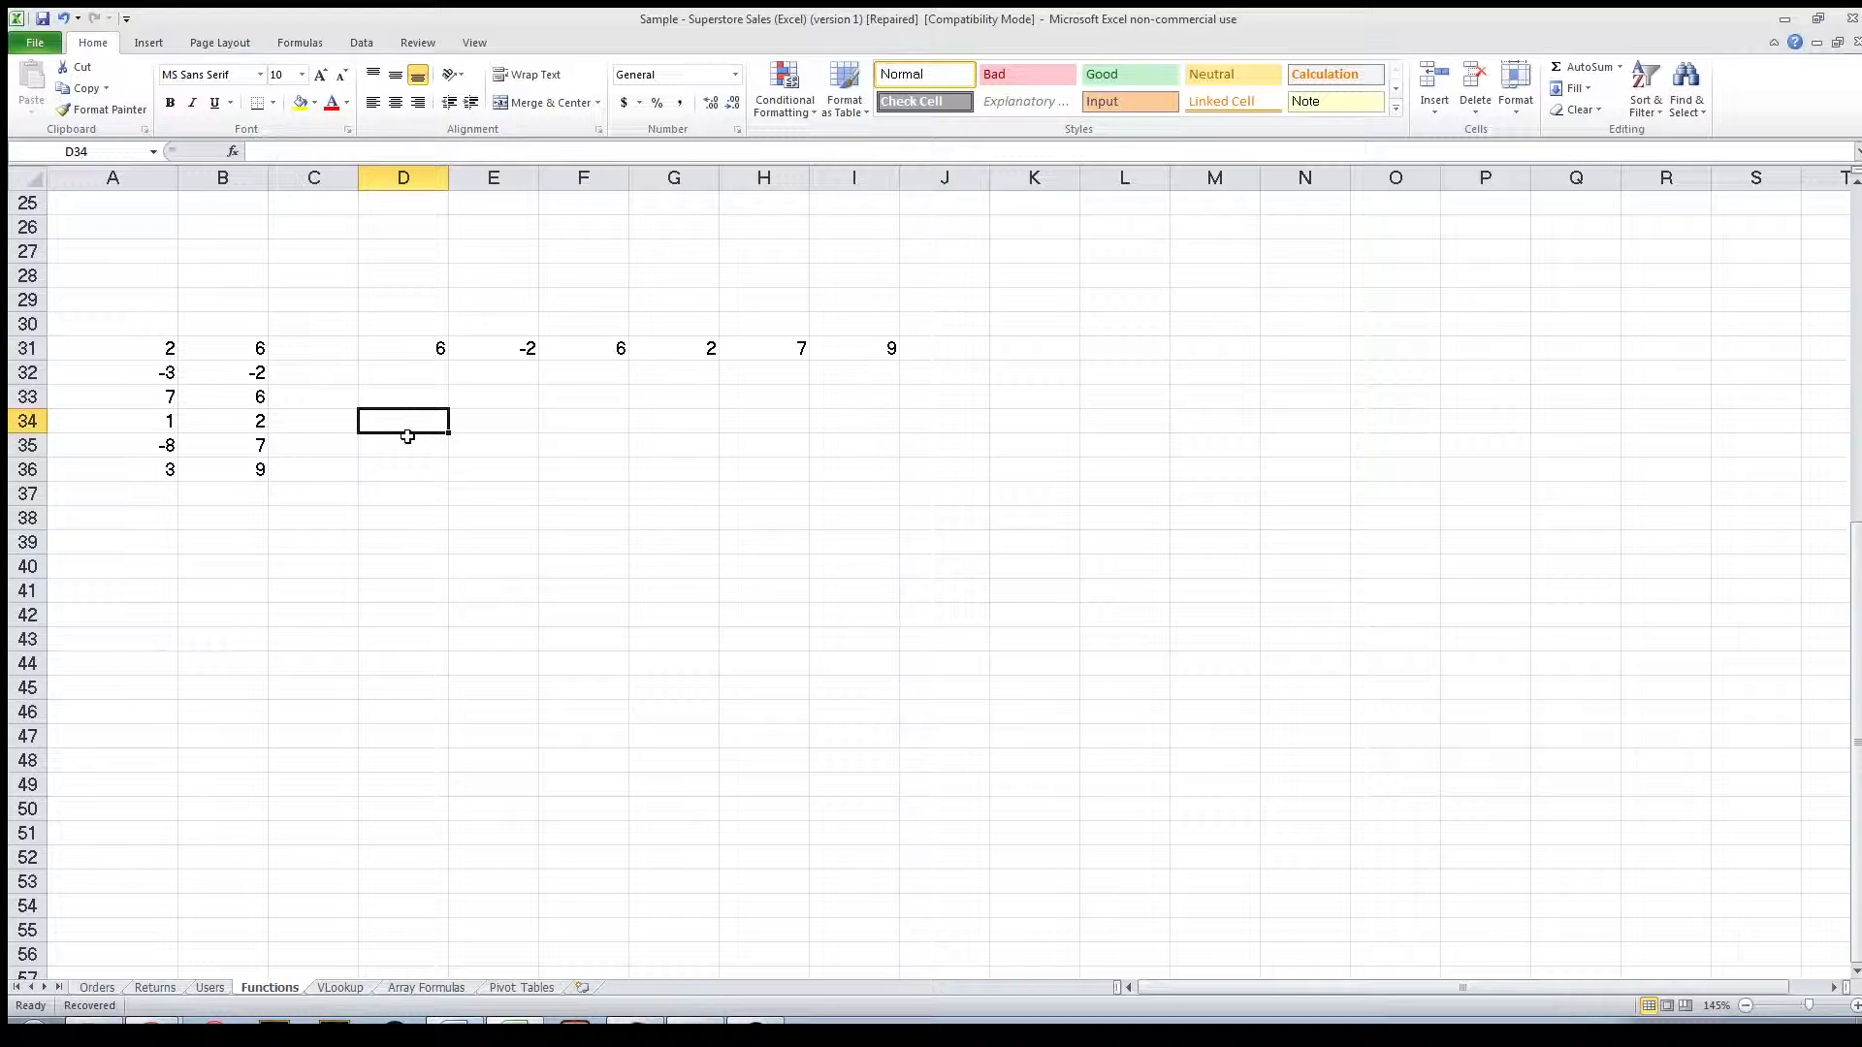
pyautogui.press('Left')
pyautogui.press('Left')
pyautogui.press('Left')
pyautogui.press('Up')
pyautogui.press('Up')
pyautogui.press('Up')
pyautogui.press('Down')
pyautogui.press('Up')
pyautogui.press('Right')
pyautogui.press('Right')
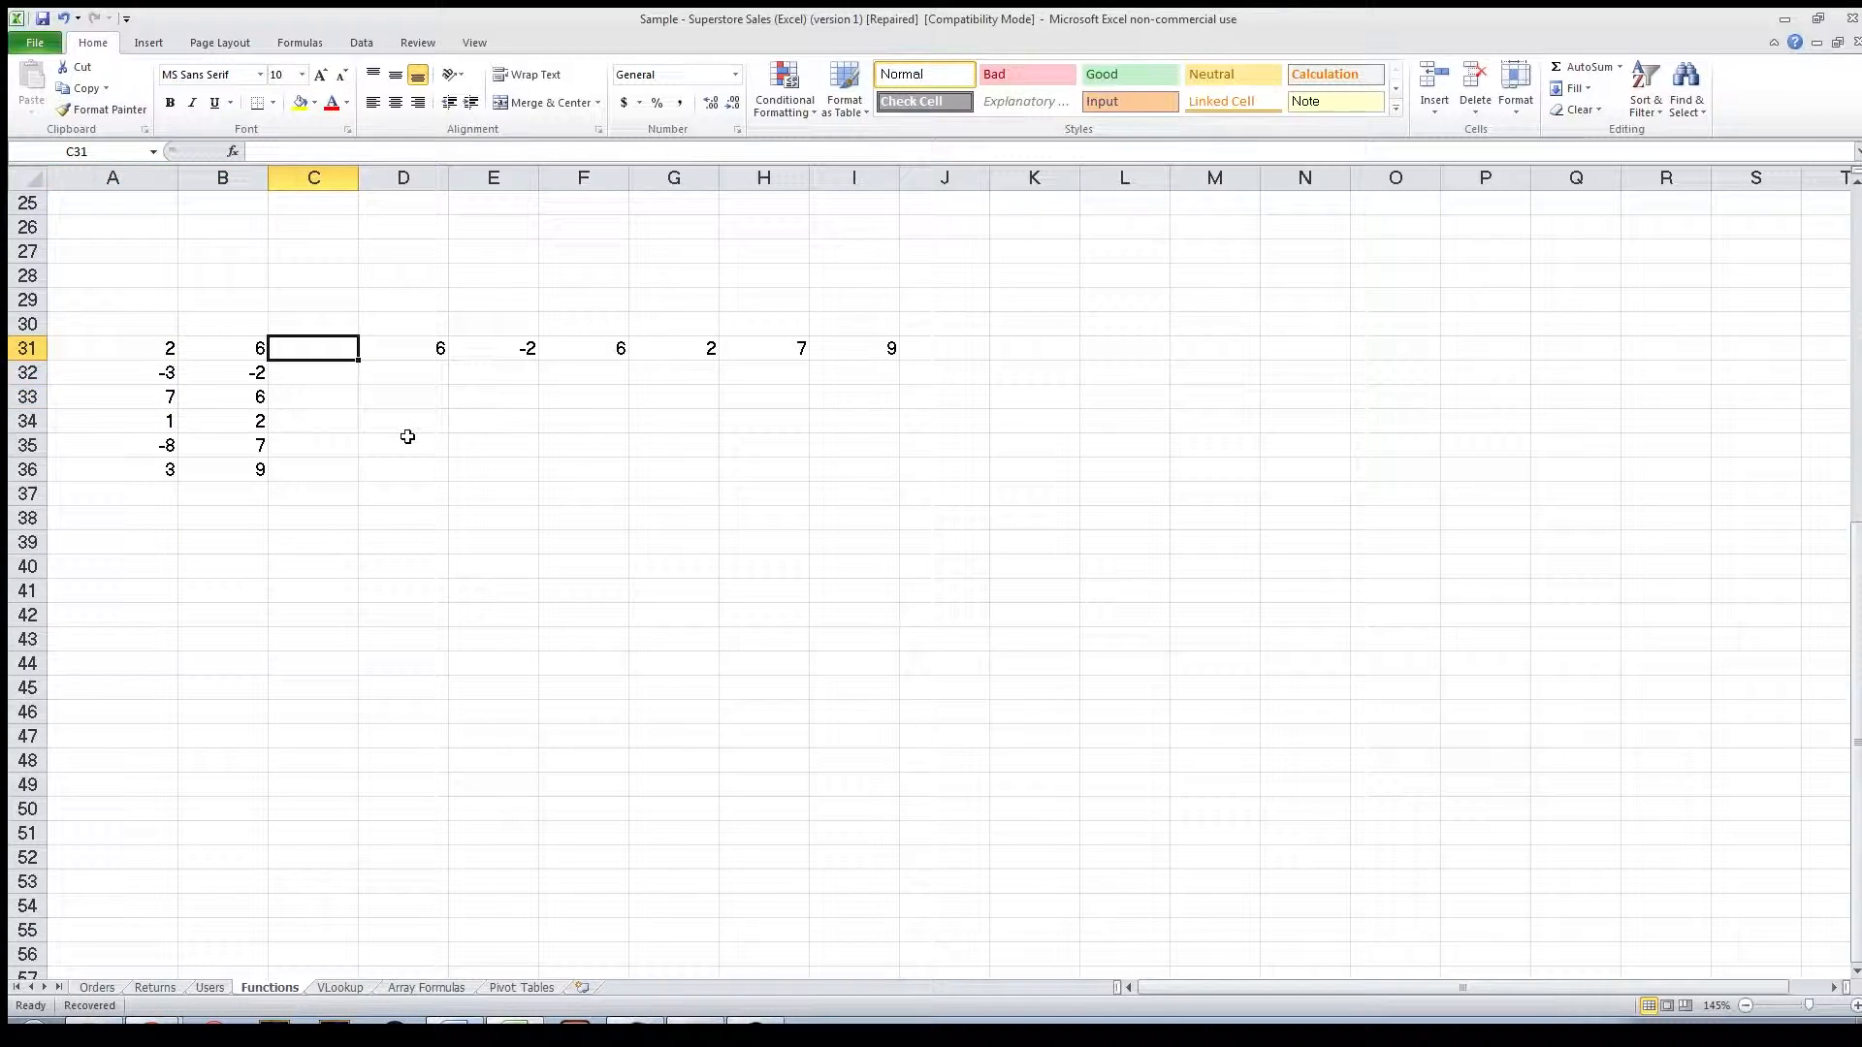
pyautogui.write('=')
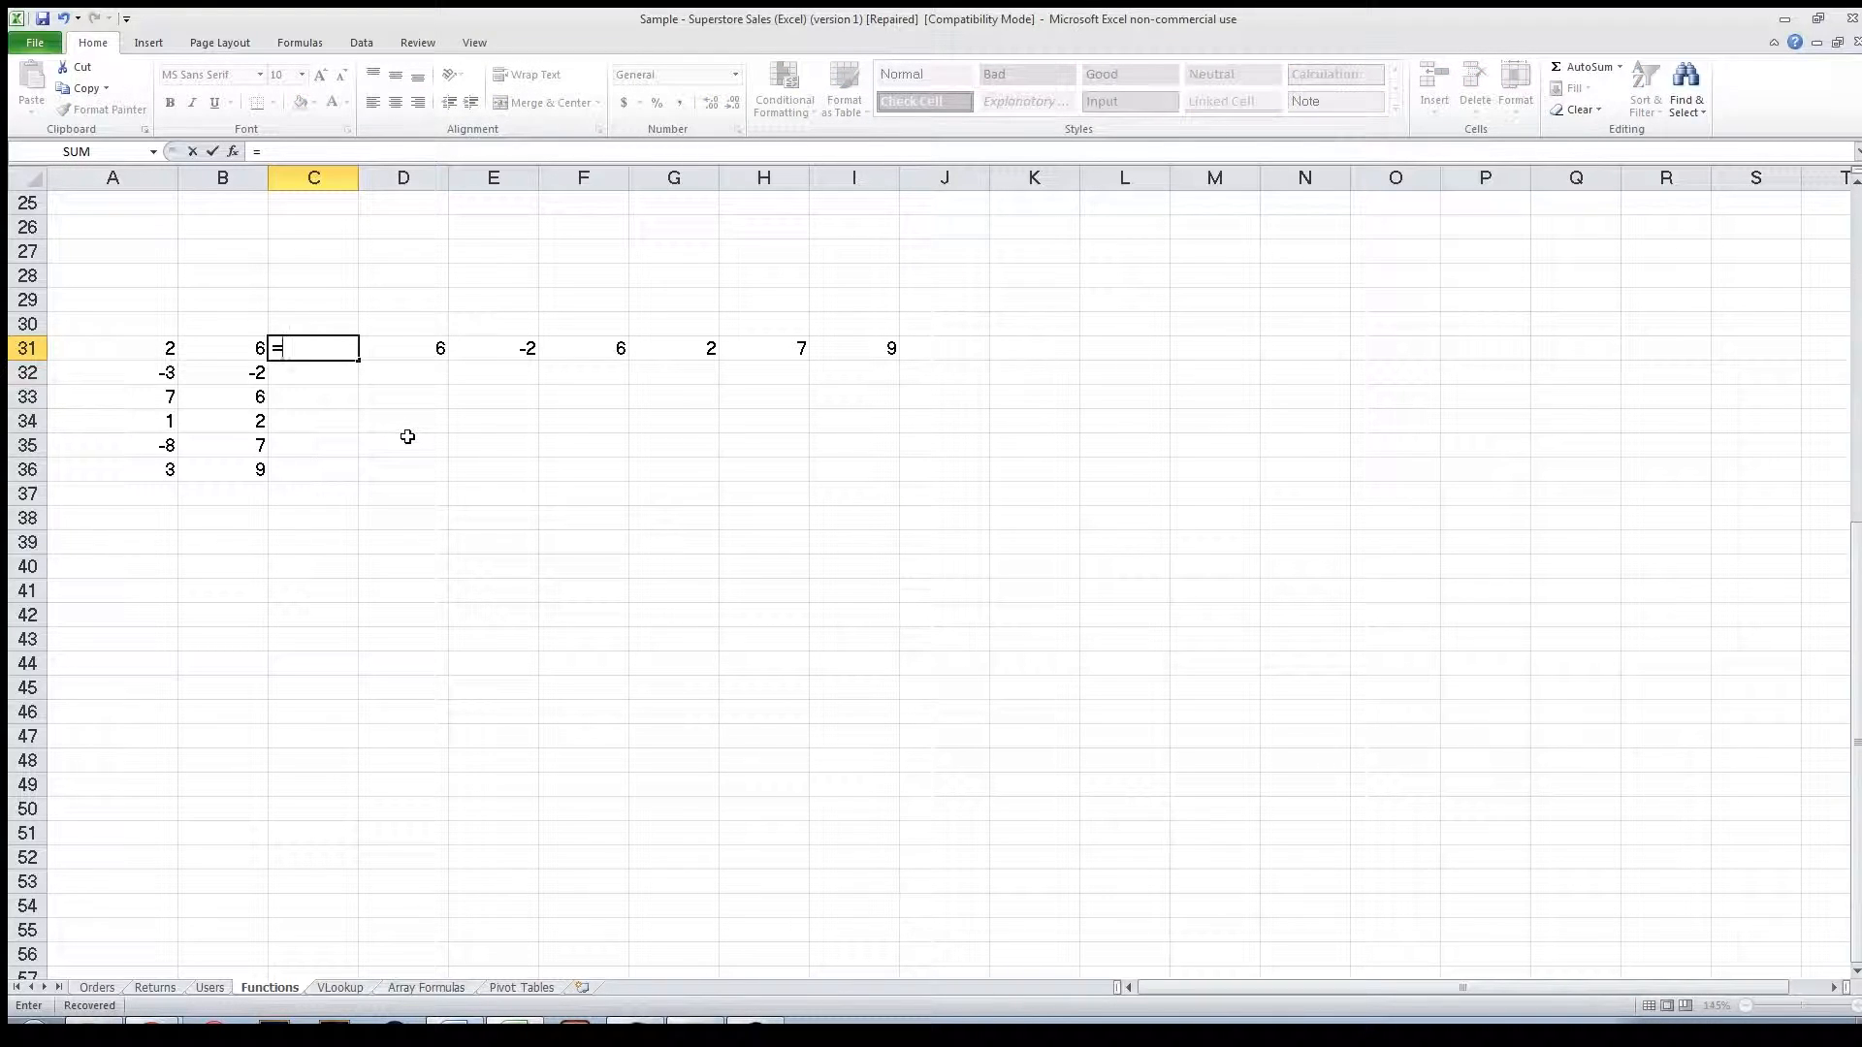
pyautogui.write('sum(')
pyautogui.press('Left')
pyautogui.hotkey('shift', 'Left')
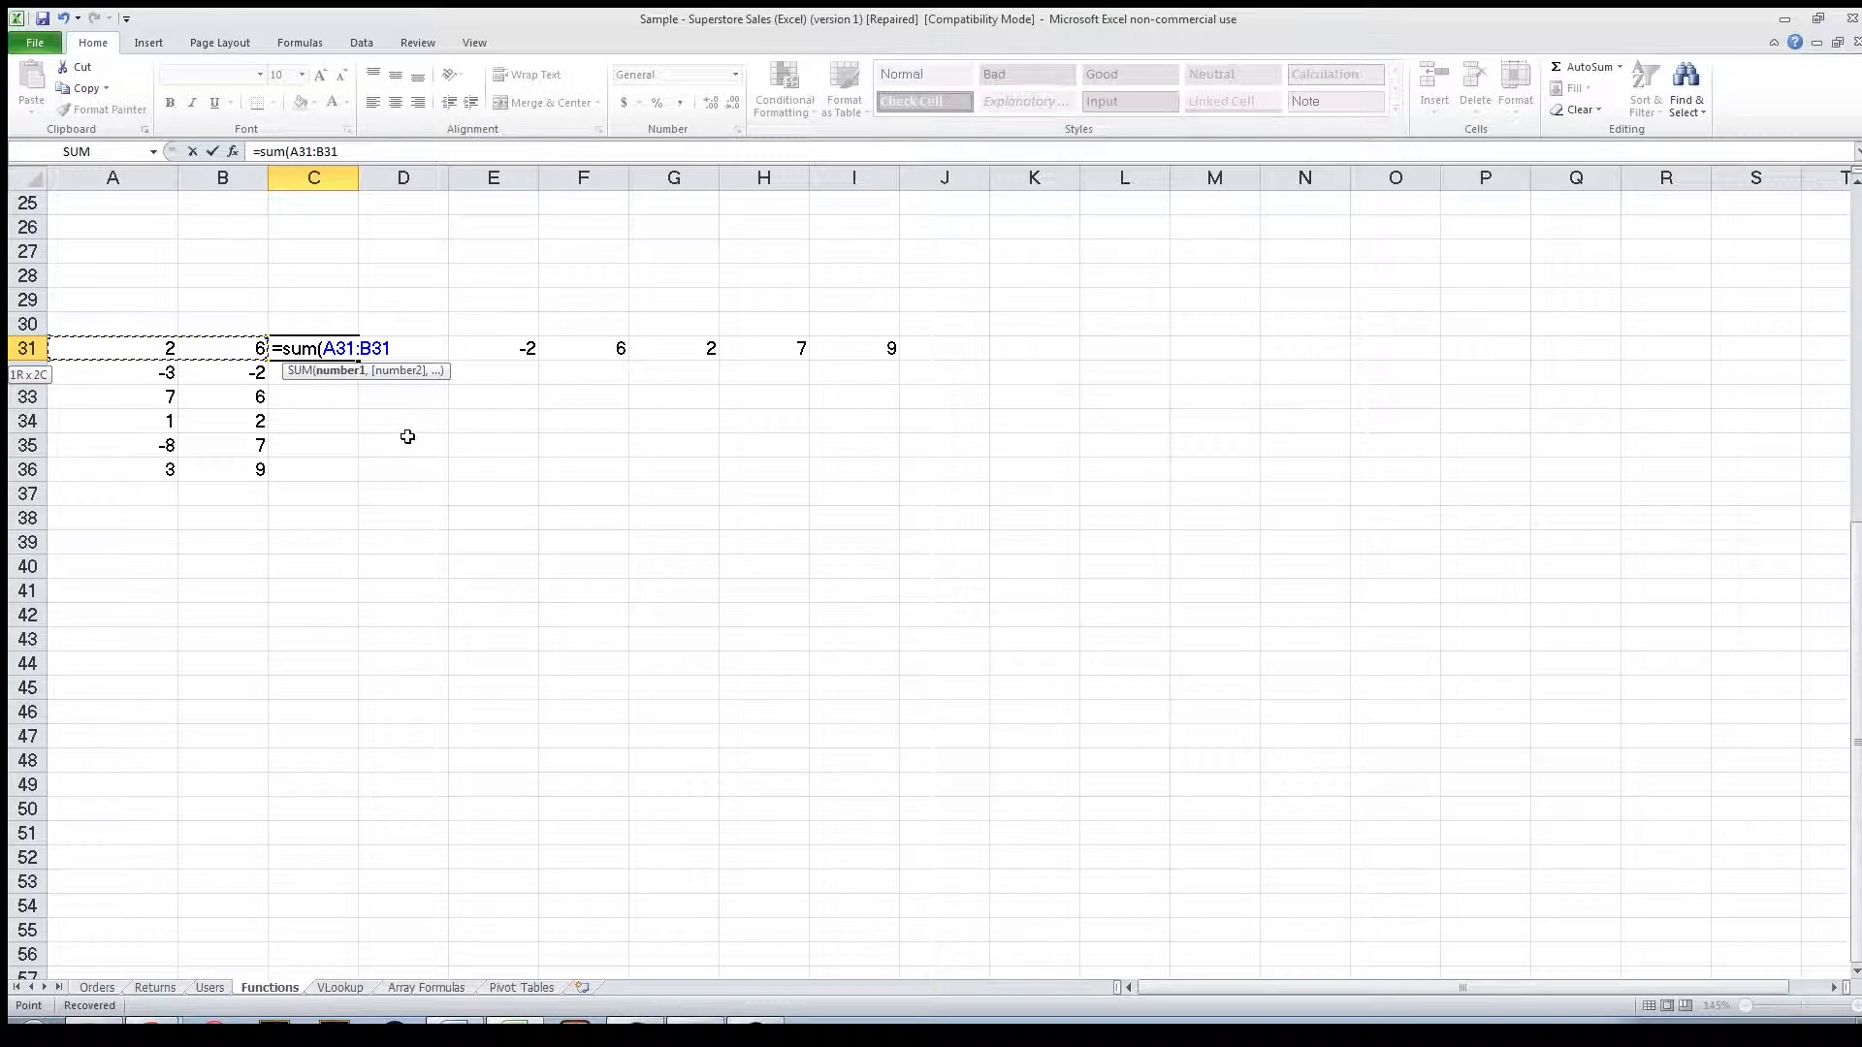
pyautogui.write(')')
pyautogui.press('Return')
# Copy the row sum formula from C31 down through C36.
pyautogui.press('Up')
pyautogui.hotkey('ctrl', 'c')
pyautogui.hotkey('shift', 'Down')
pyautogui.hotkey('shift', 'Down')
pyautogui.hotkey('shift', 'Down')
pyautogui.hotkey('shift', 'Down')
pyautogui.hotkey('shift', 'Down')
pyautogui.hotkey('ctrl', 'v')
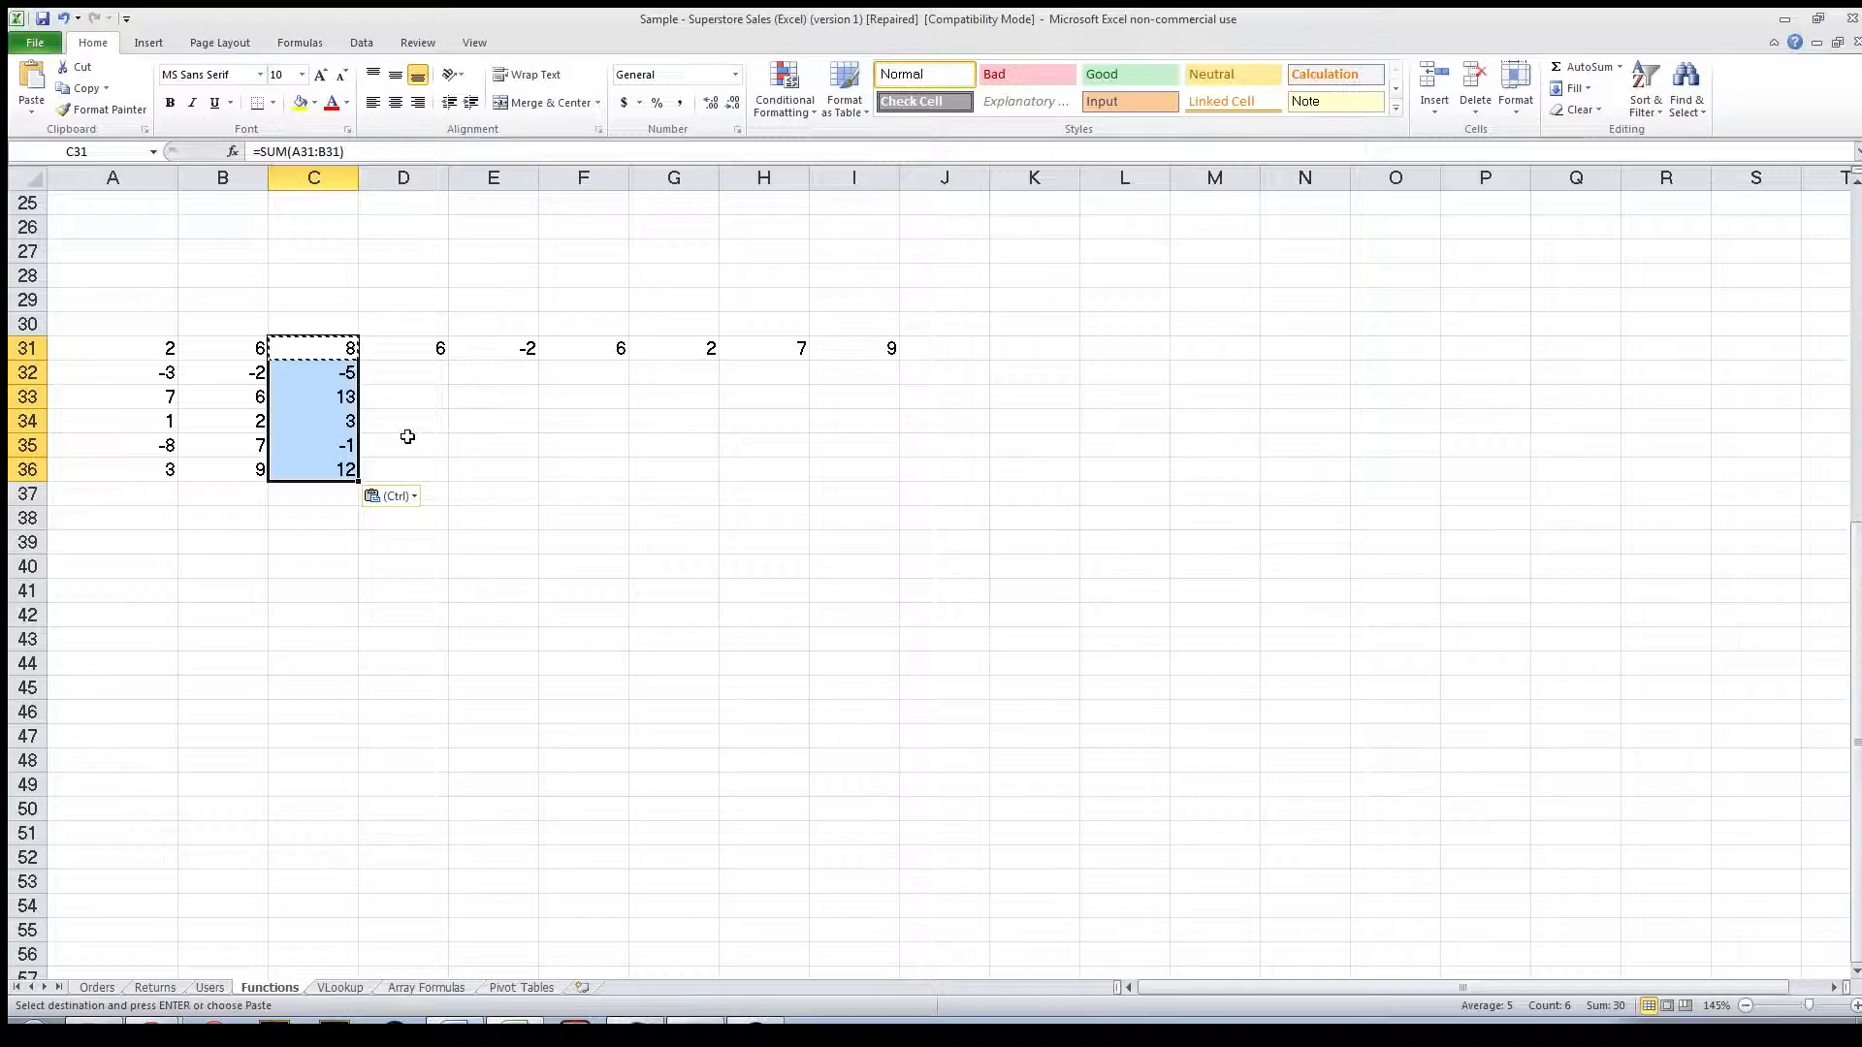
# Delete the transposed array of values from D31:I31.
pyautogui.press('Right')
pyautogui.hotkey('shift', 'Right')
pyautogui.hotkey('shift', 'Right')
pyautogui.hotkey('shift', 'Right')
pyautogui.hotkey('shift', 'Right')
pyautogui.hotkey('shift', 'Right')
pyautogui.press('Delete')
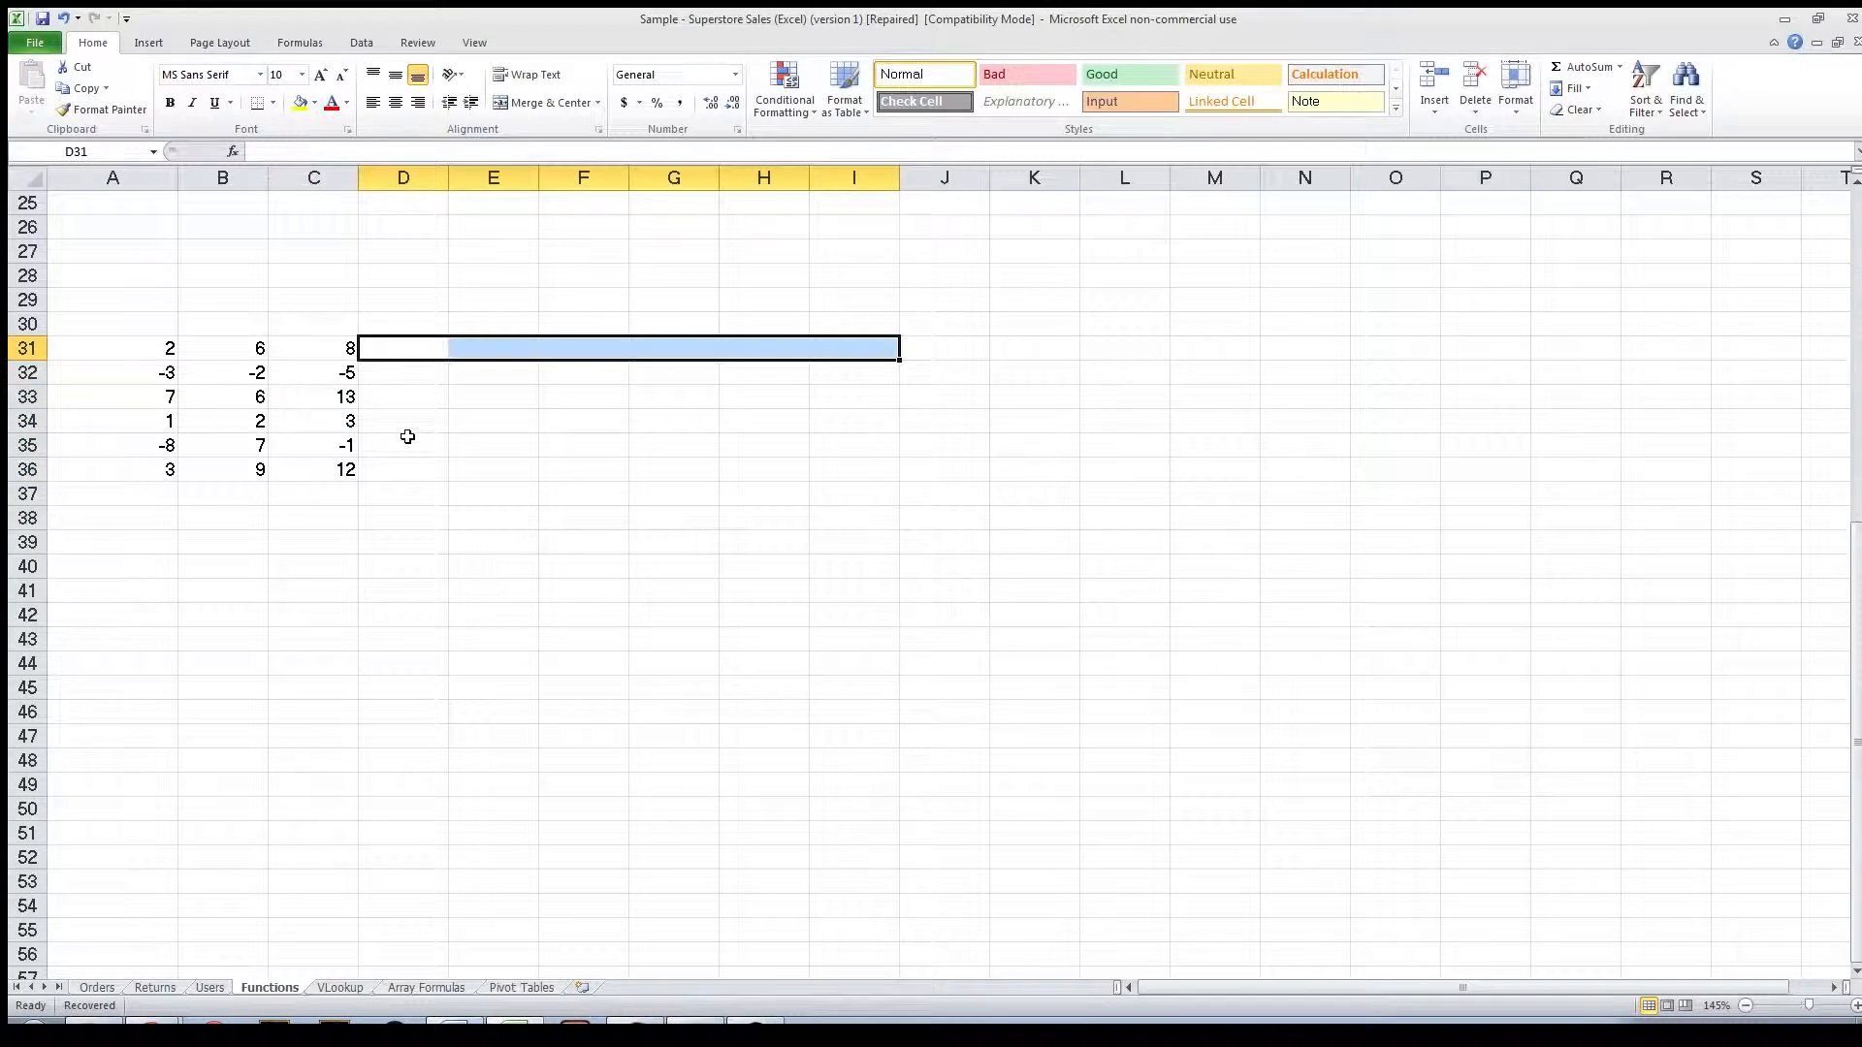
# Enter =PRODUCT(C31:C36) in cell C37 to multiply all the row sums.
pyautogui.hotkey('shift', 'Left')
pyautogui.hotkey('shift', 'Left')
pyautogui.hotkey('shift', 'Left')
pyautogui.hotkey('shift', 'Left')
pyautogui.hotkey('shift', 'Left')
pyautogui.press('Left')
pyautogui.press('Down')
pyautogui.press('Down')
pyautogui.press('Down')
pyautogui.press('Down')
pyautogui.press('Down')
pyautogui.press('Down')
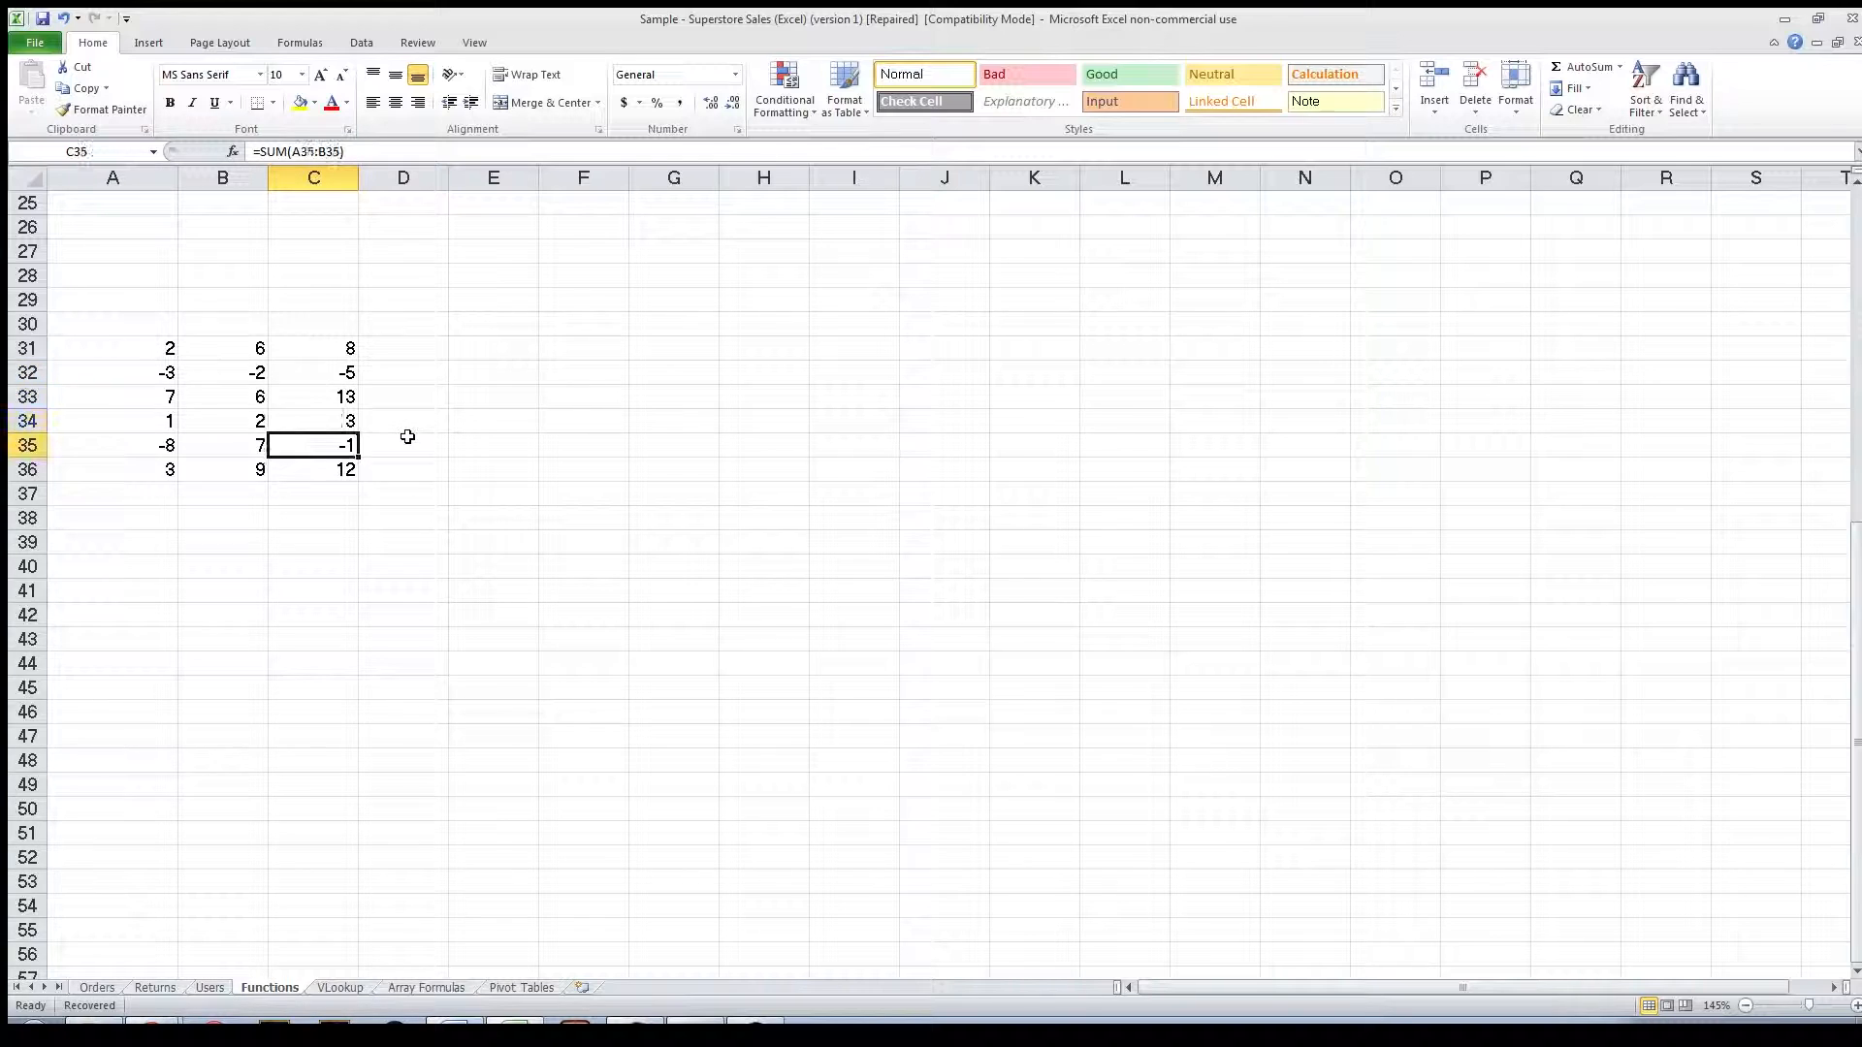
pyautogui.write('=pr')
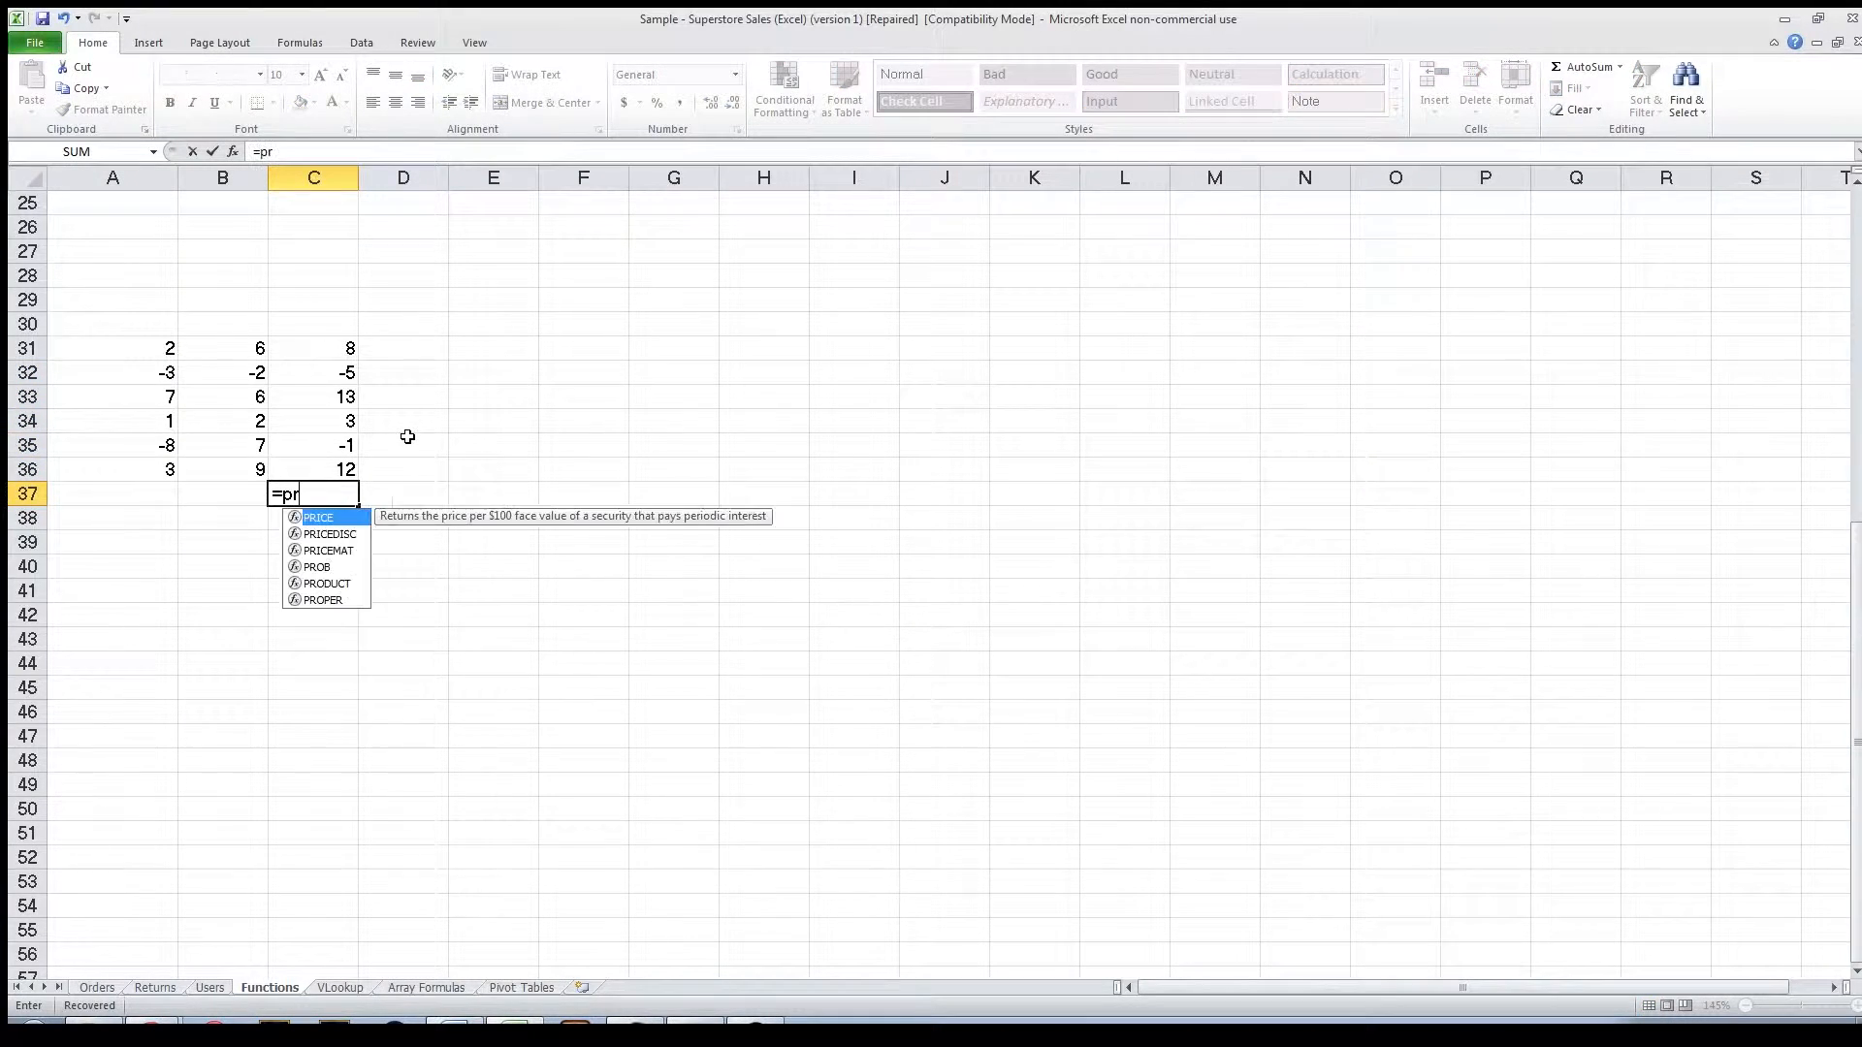
pyautogui.write('oduct(')
pyautogui.press('Up')
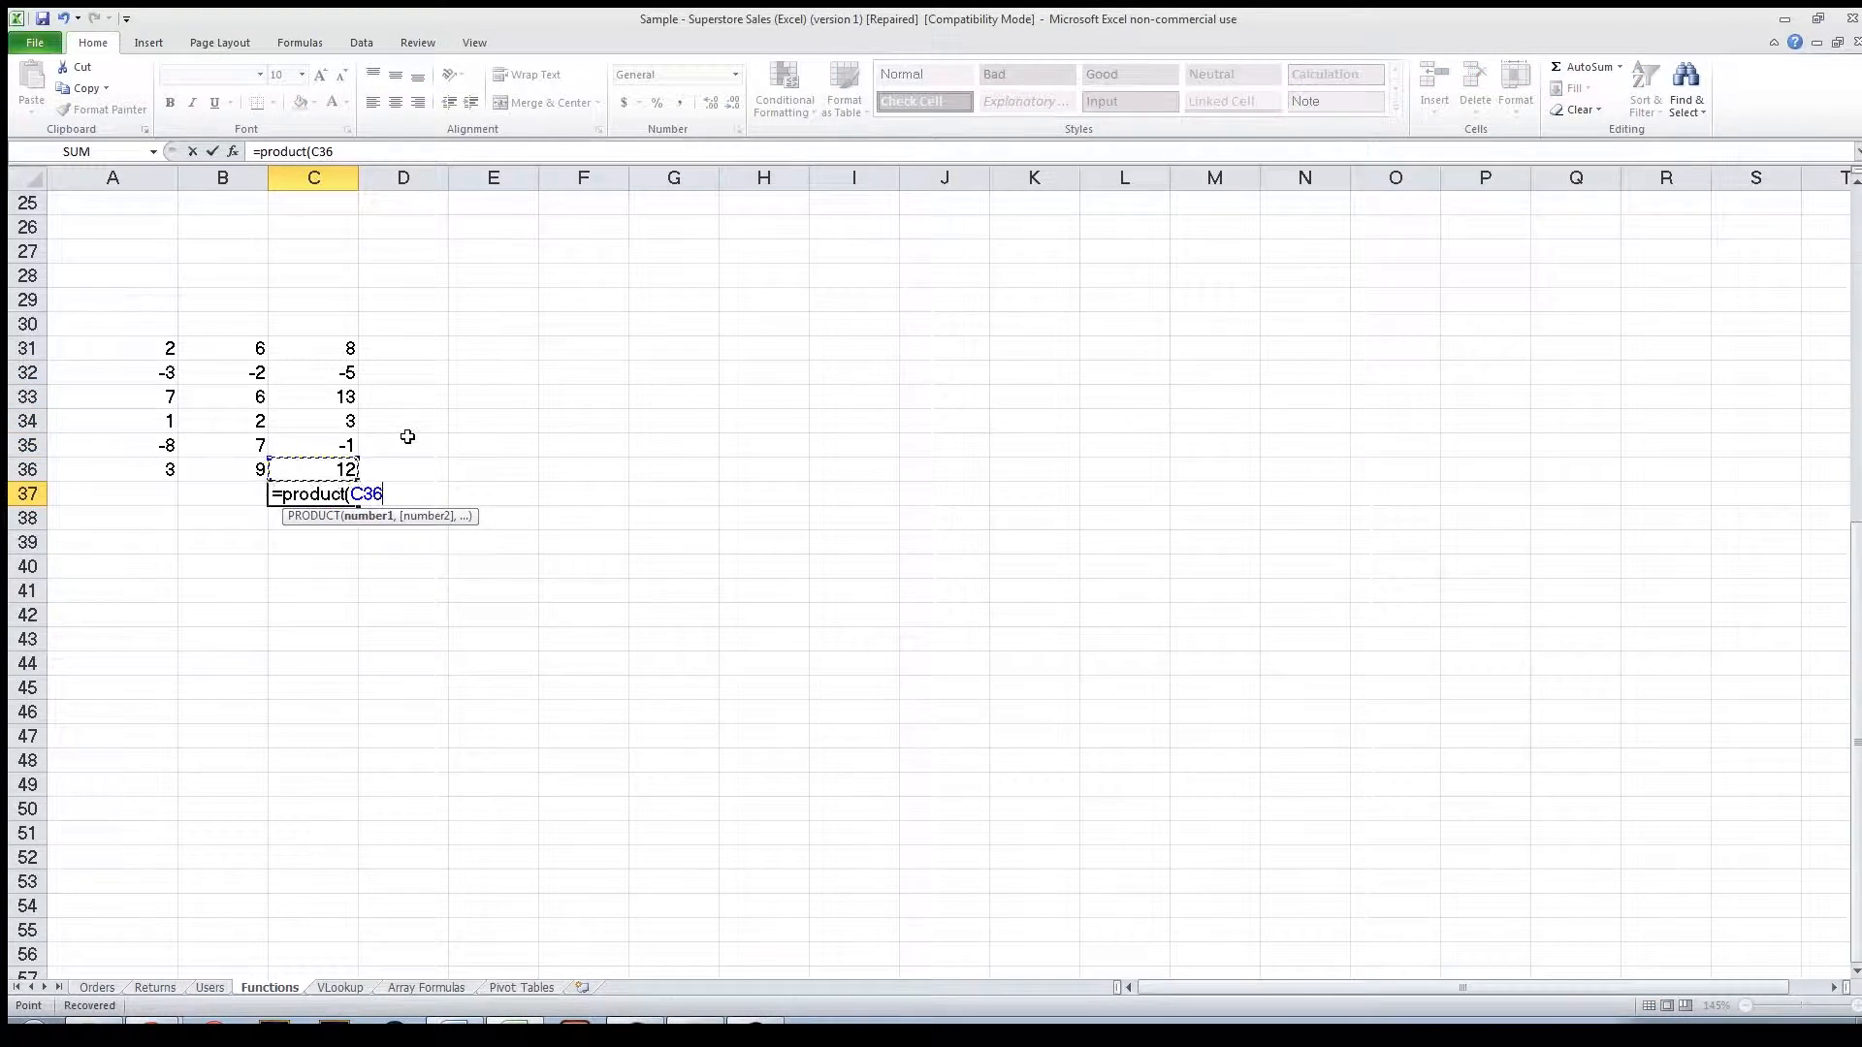
pyautogui.hotkey('shift', 'Up')
pyautogui.hotkey('shift', 'Up')
pyautogui.hotkey('shift', 'Up')
pyautogui.hotkey('shift', 'Up')
pyautogui.hotkey('shift', 'Up')
pyautogui.write(')')
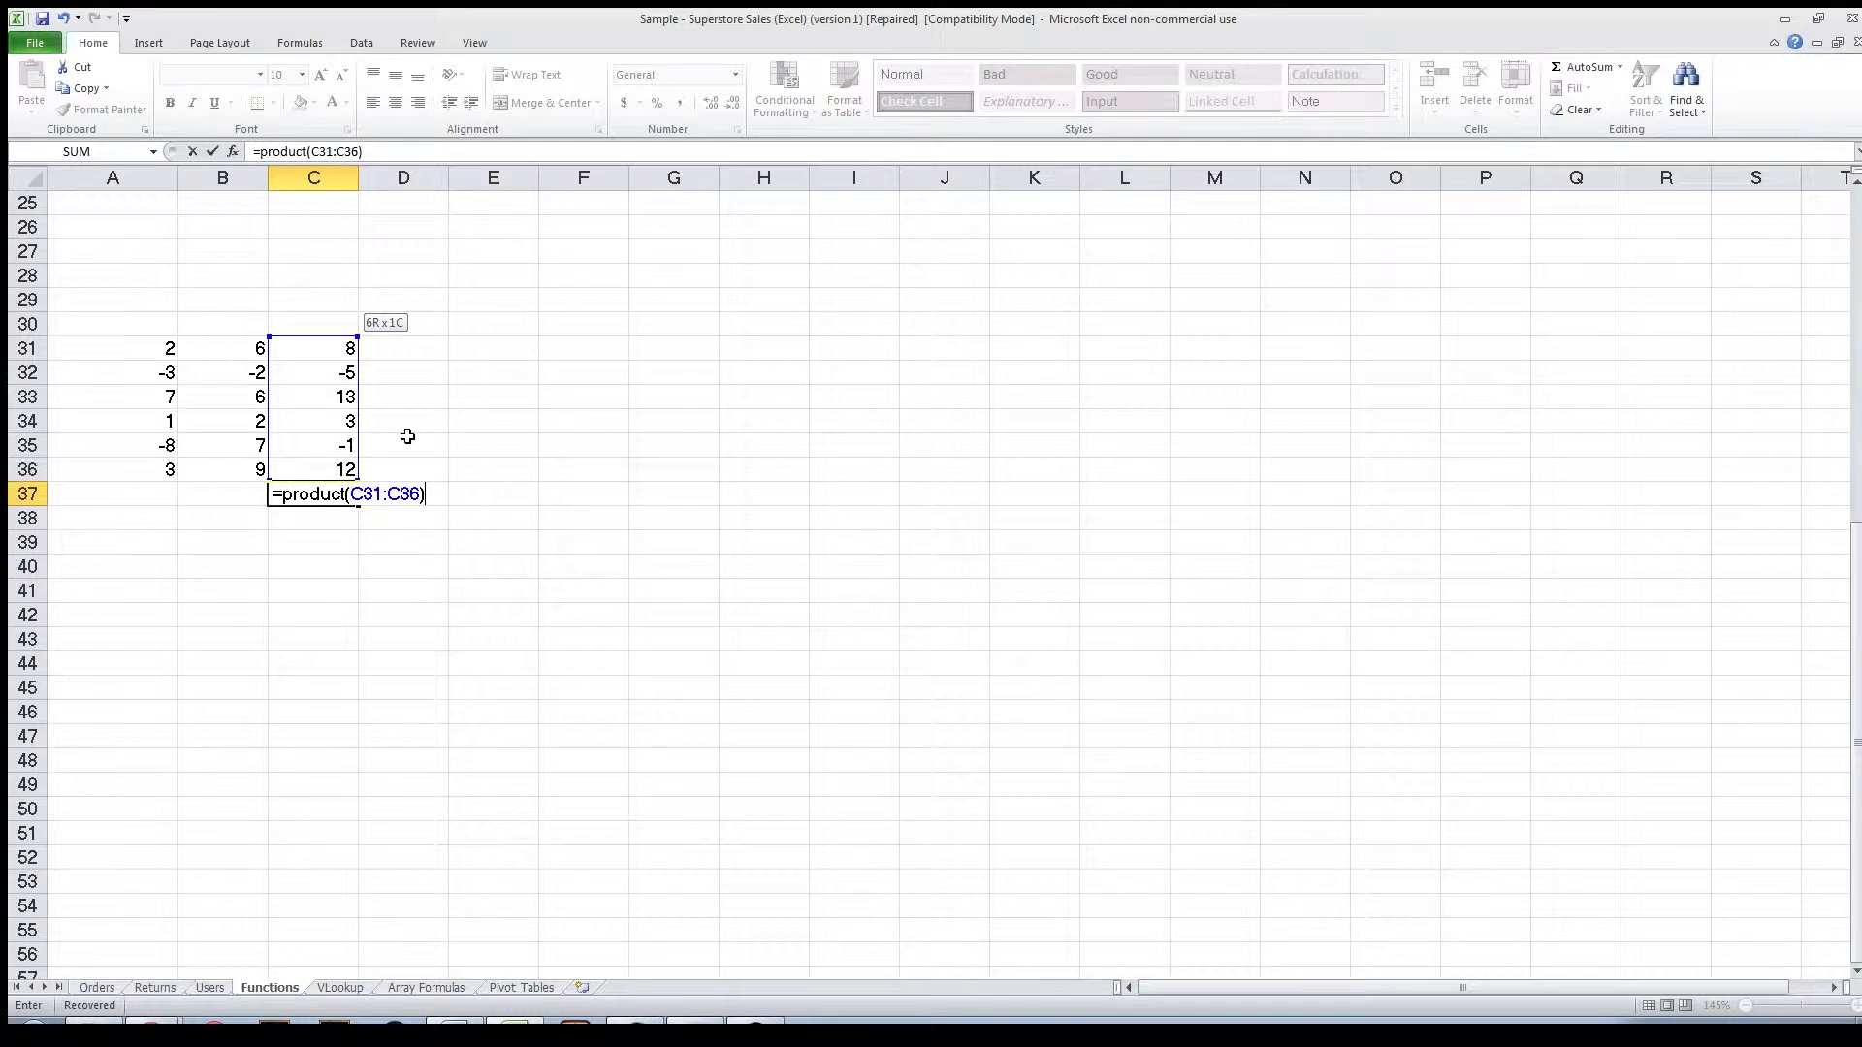
pyautogui.press('Return')
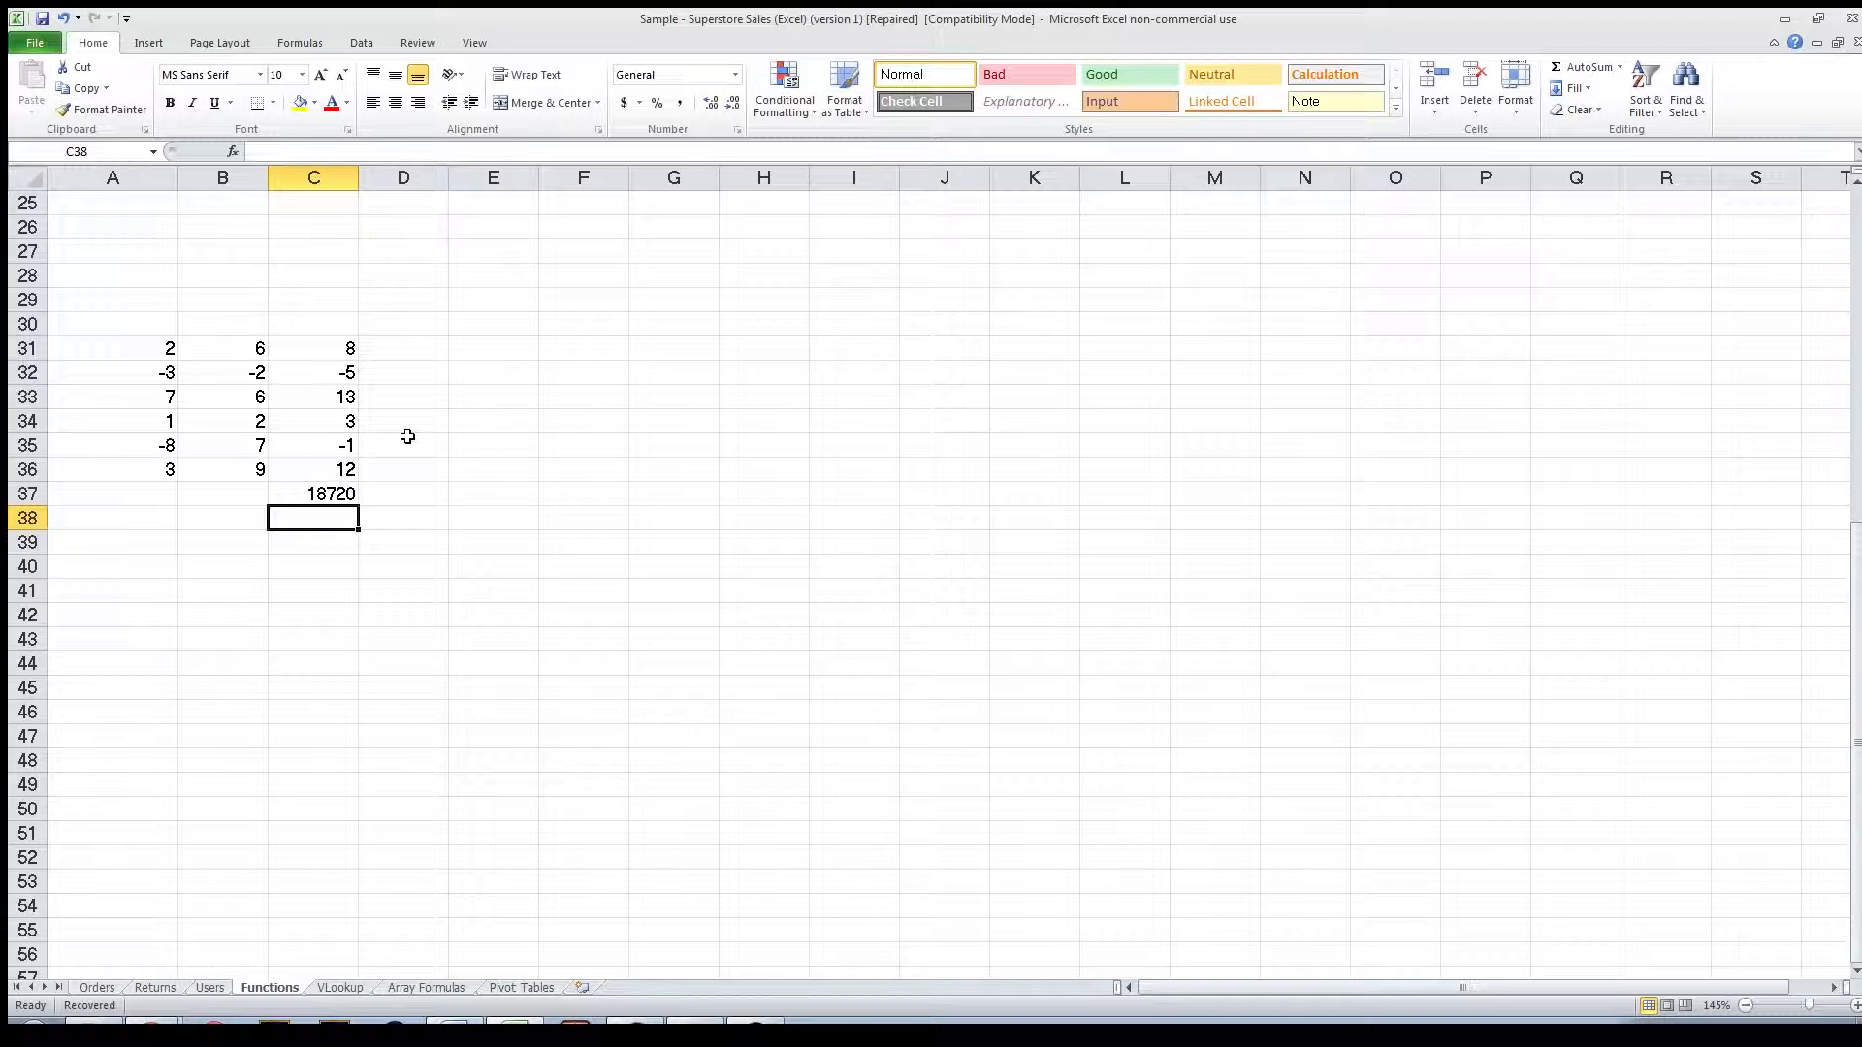
# Try to multiply the row sums in cell E33 with =PRODUCT(A31:A36+B31:B36) entered as an ordinary formula.
pyautogui.press('Right')
pyautogui.press('Right')
pyautogui.press('Up')
pyautogui.press('Up')
pyautogui.press('Up')
pyautogui.press('Up')
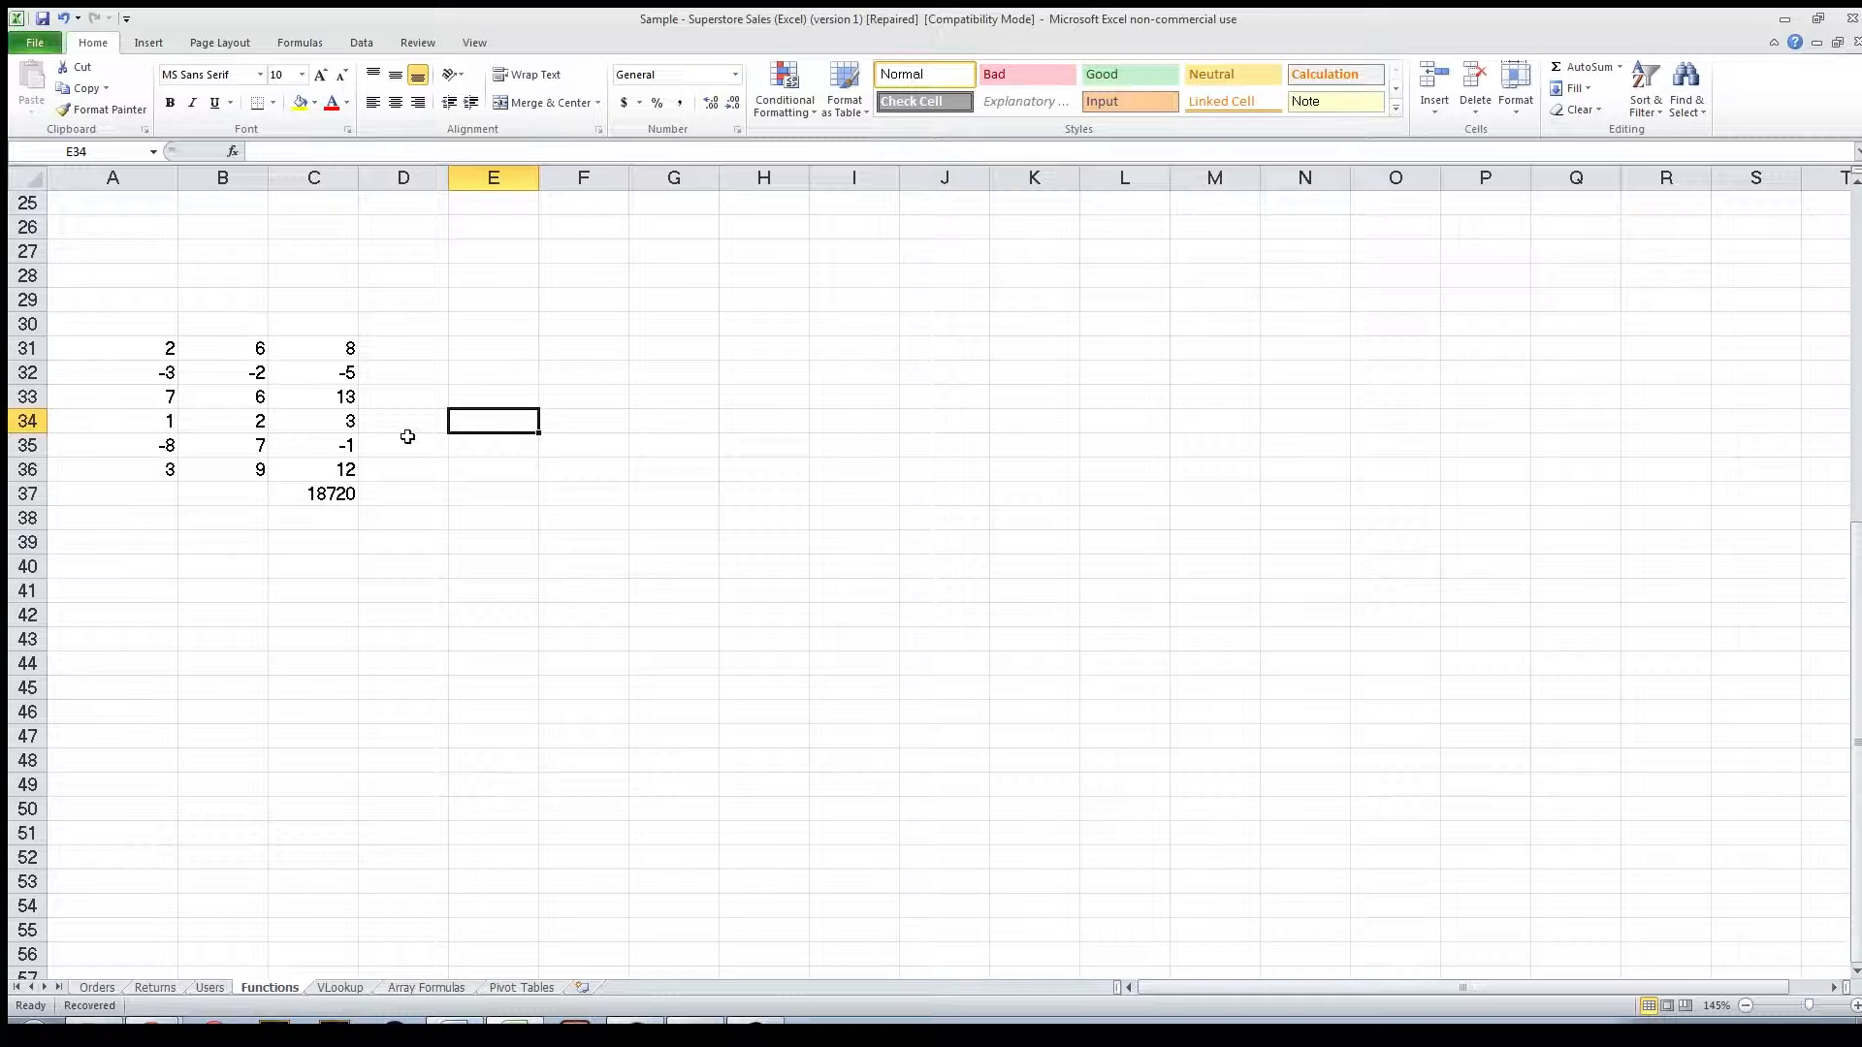
pyautogui.press('Up')
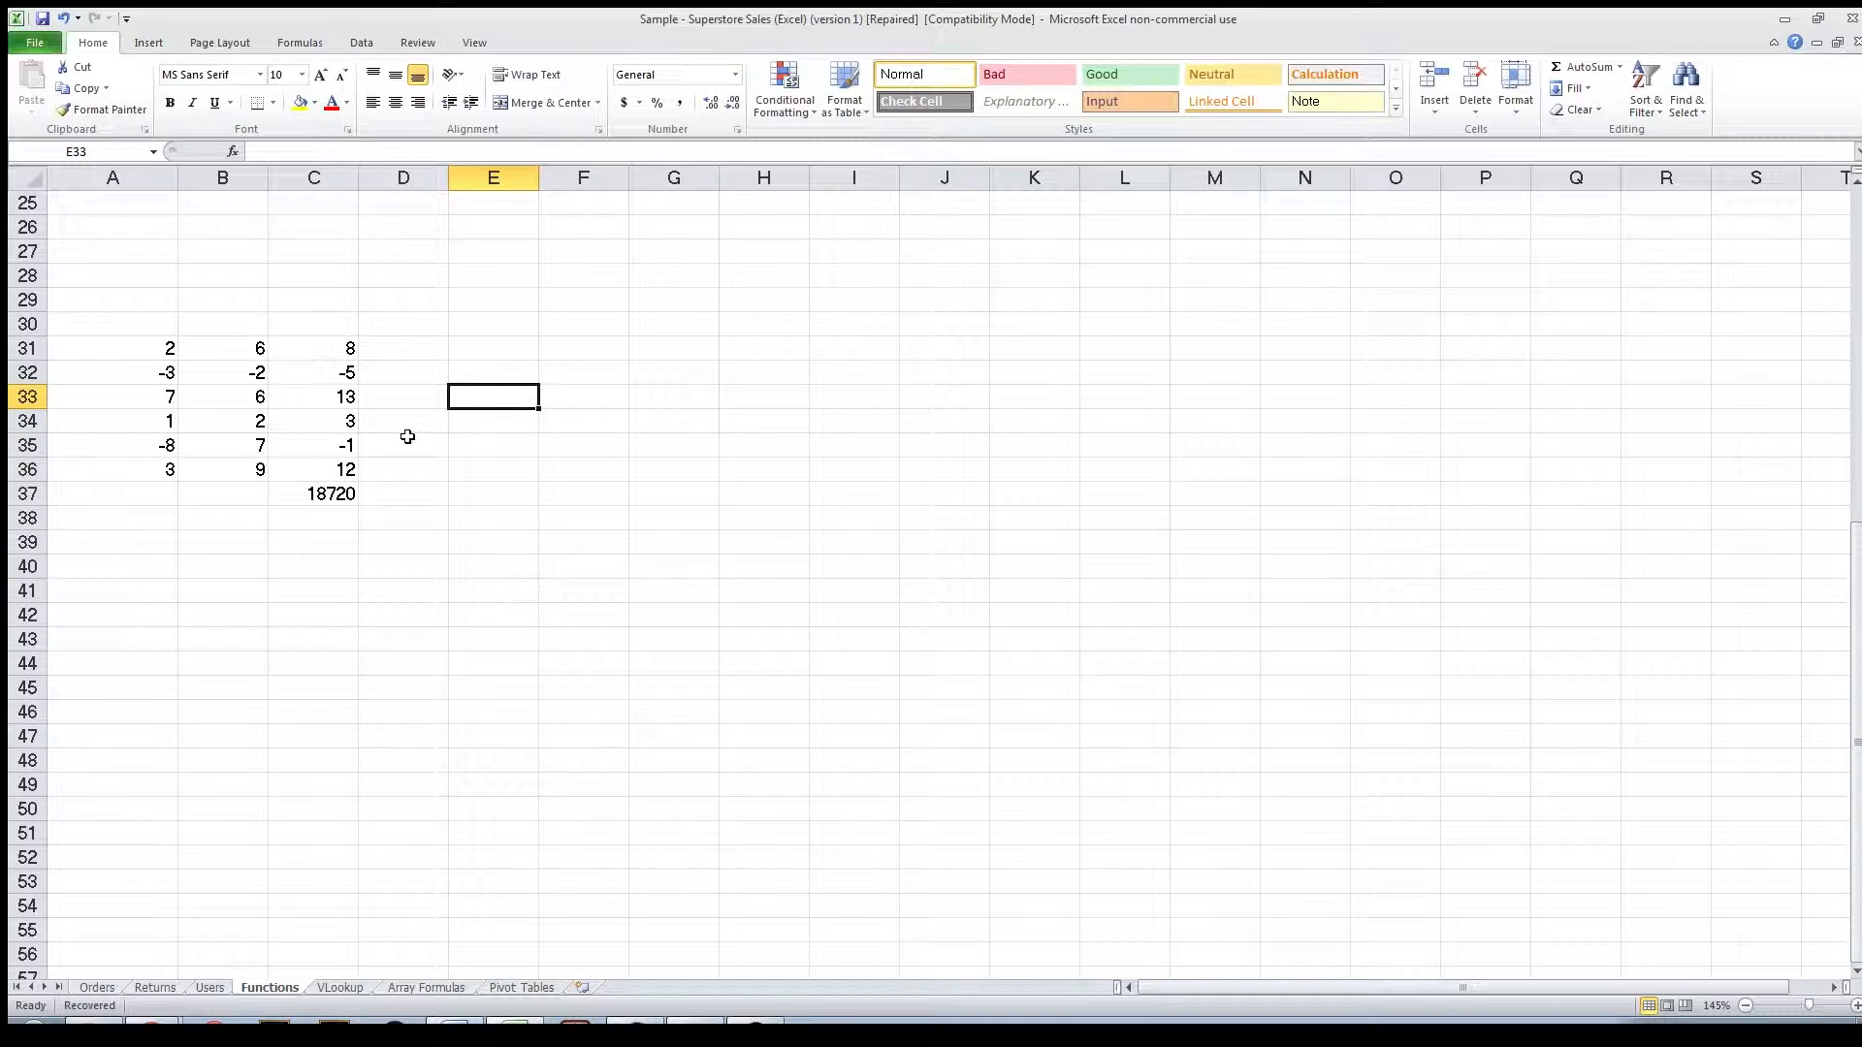
pyautogui.write('=')
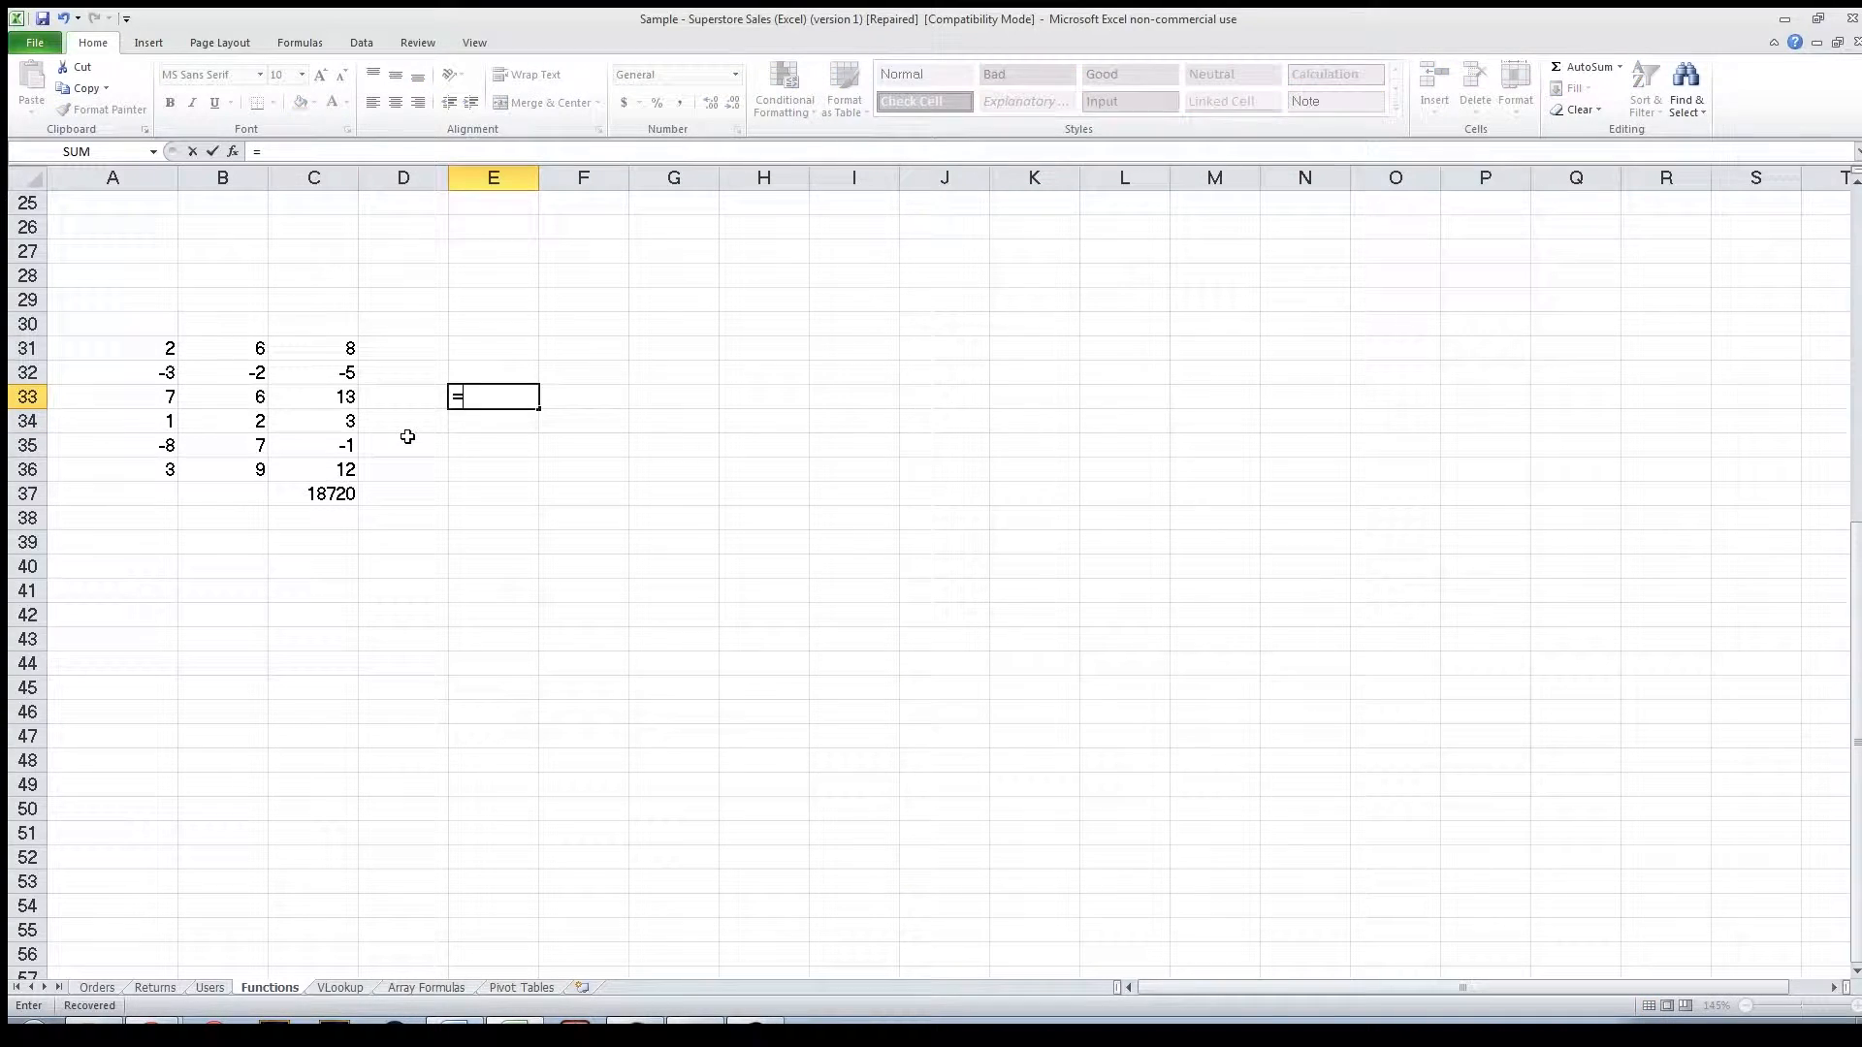
pyautogui.write('product(')
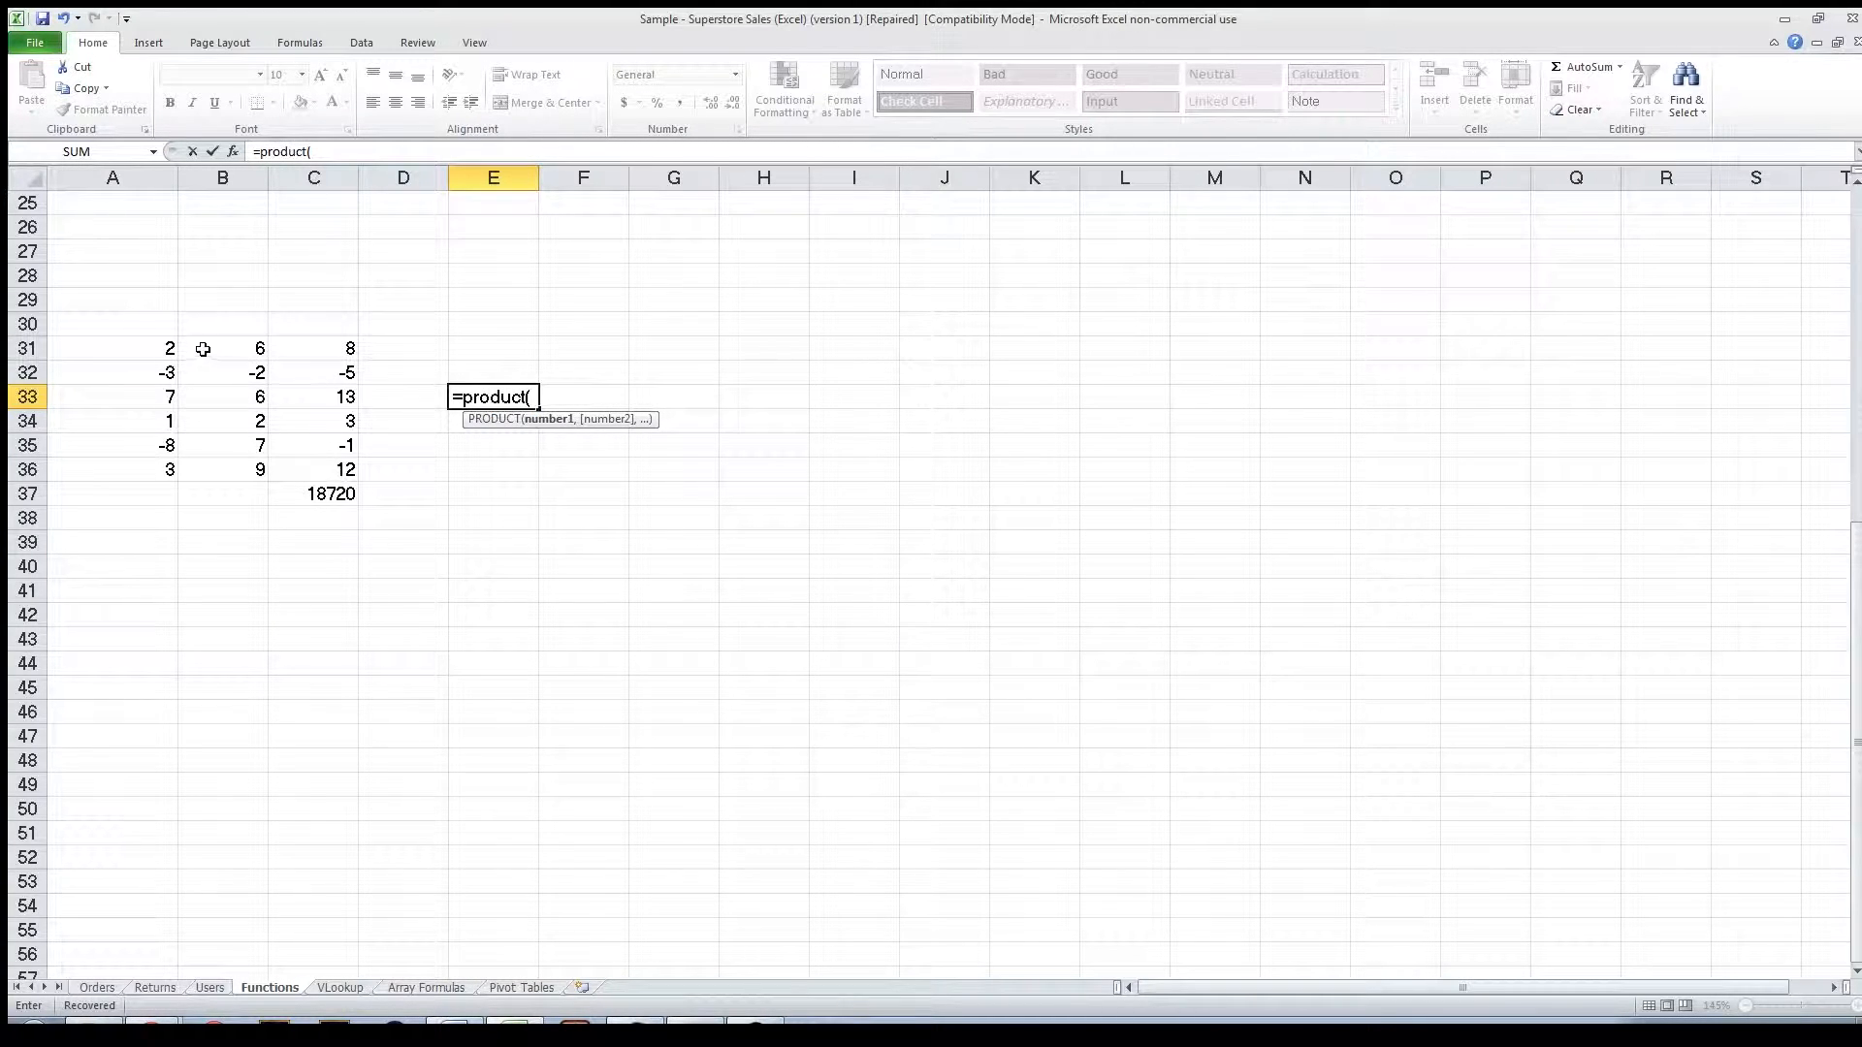
pyautogui.moveTo(157, 351); pyautogui.dragTo(133, 385)
pyautogui.write('+')
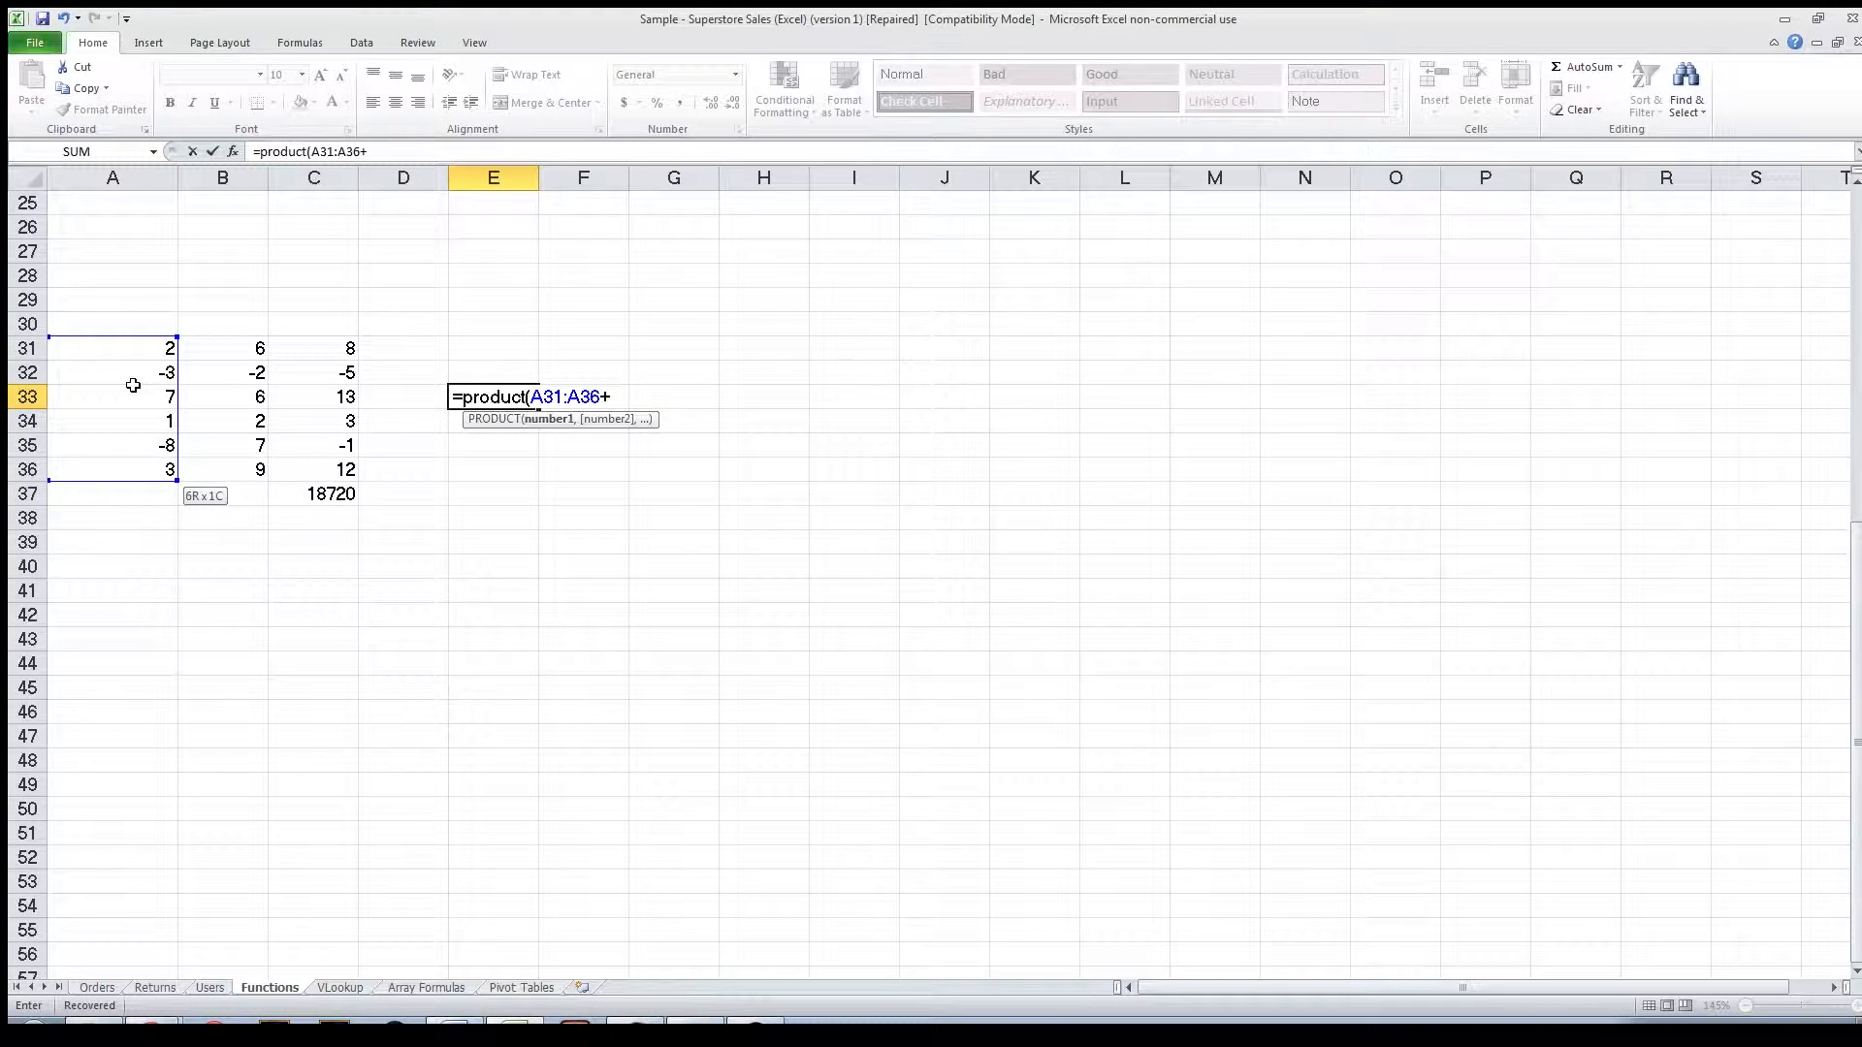
pyautogui.click(256, 346)
pyautogui.hotkey('ctrl', 'shift', 'Down')
pyautogui.write(')')
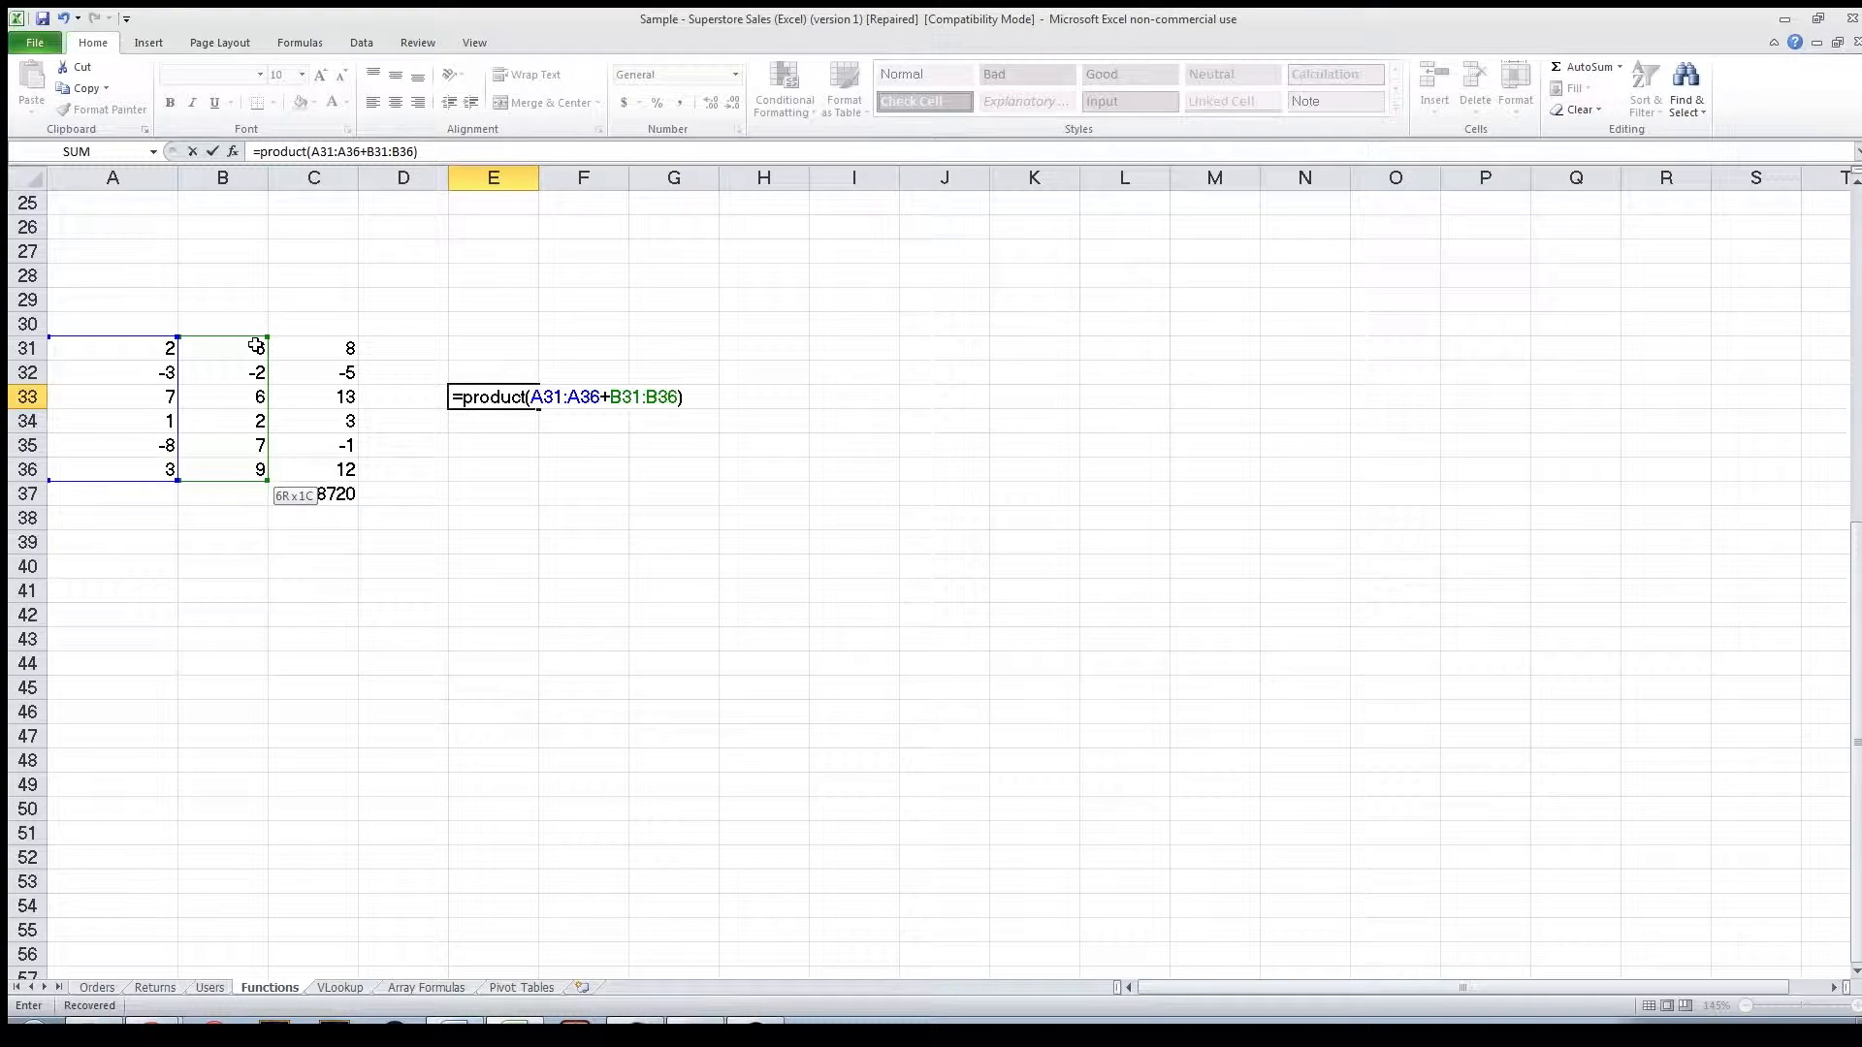
pyautogui.press('Return')
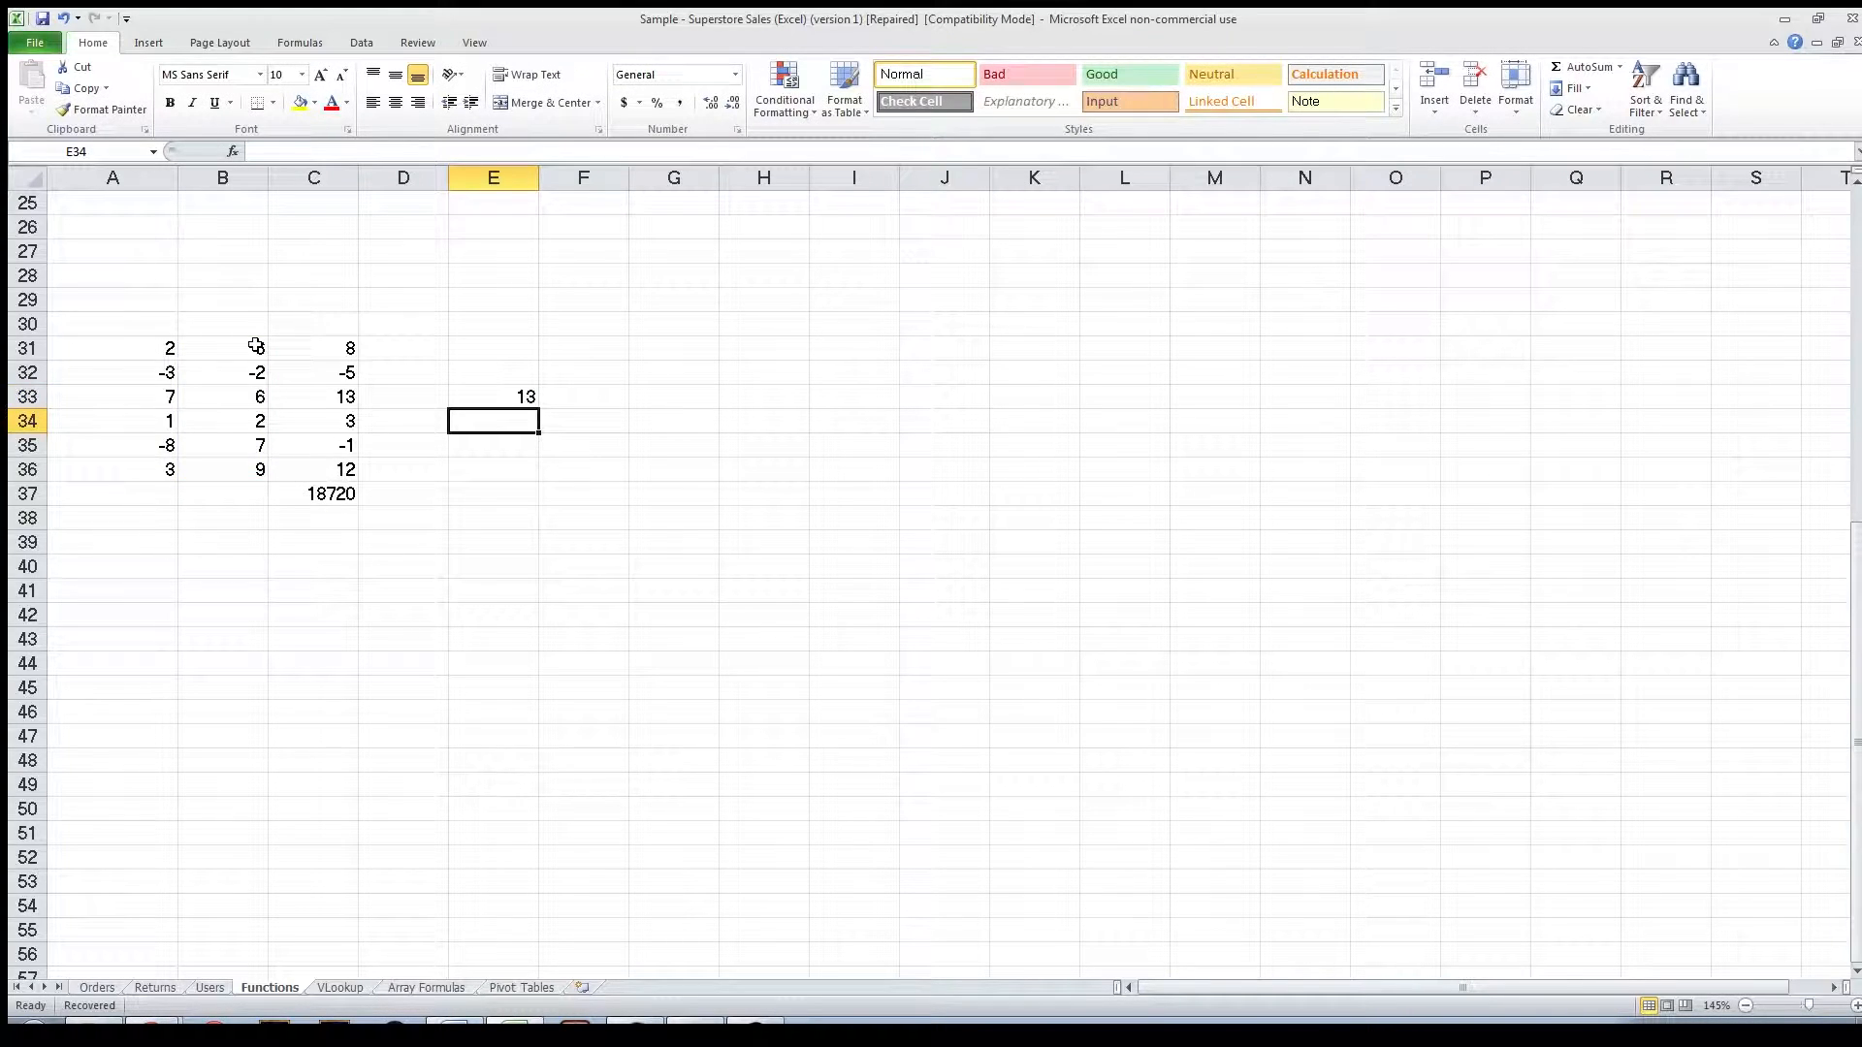
# Replace the content of E33 with =PRODUCT(A31:A36+B31:B36) entered as an array formula.
pyautogui.press('Up')
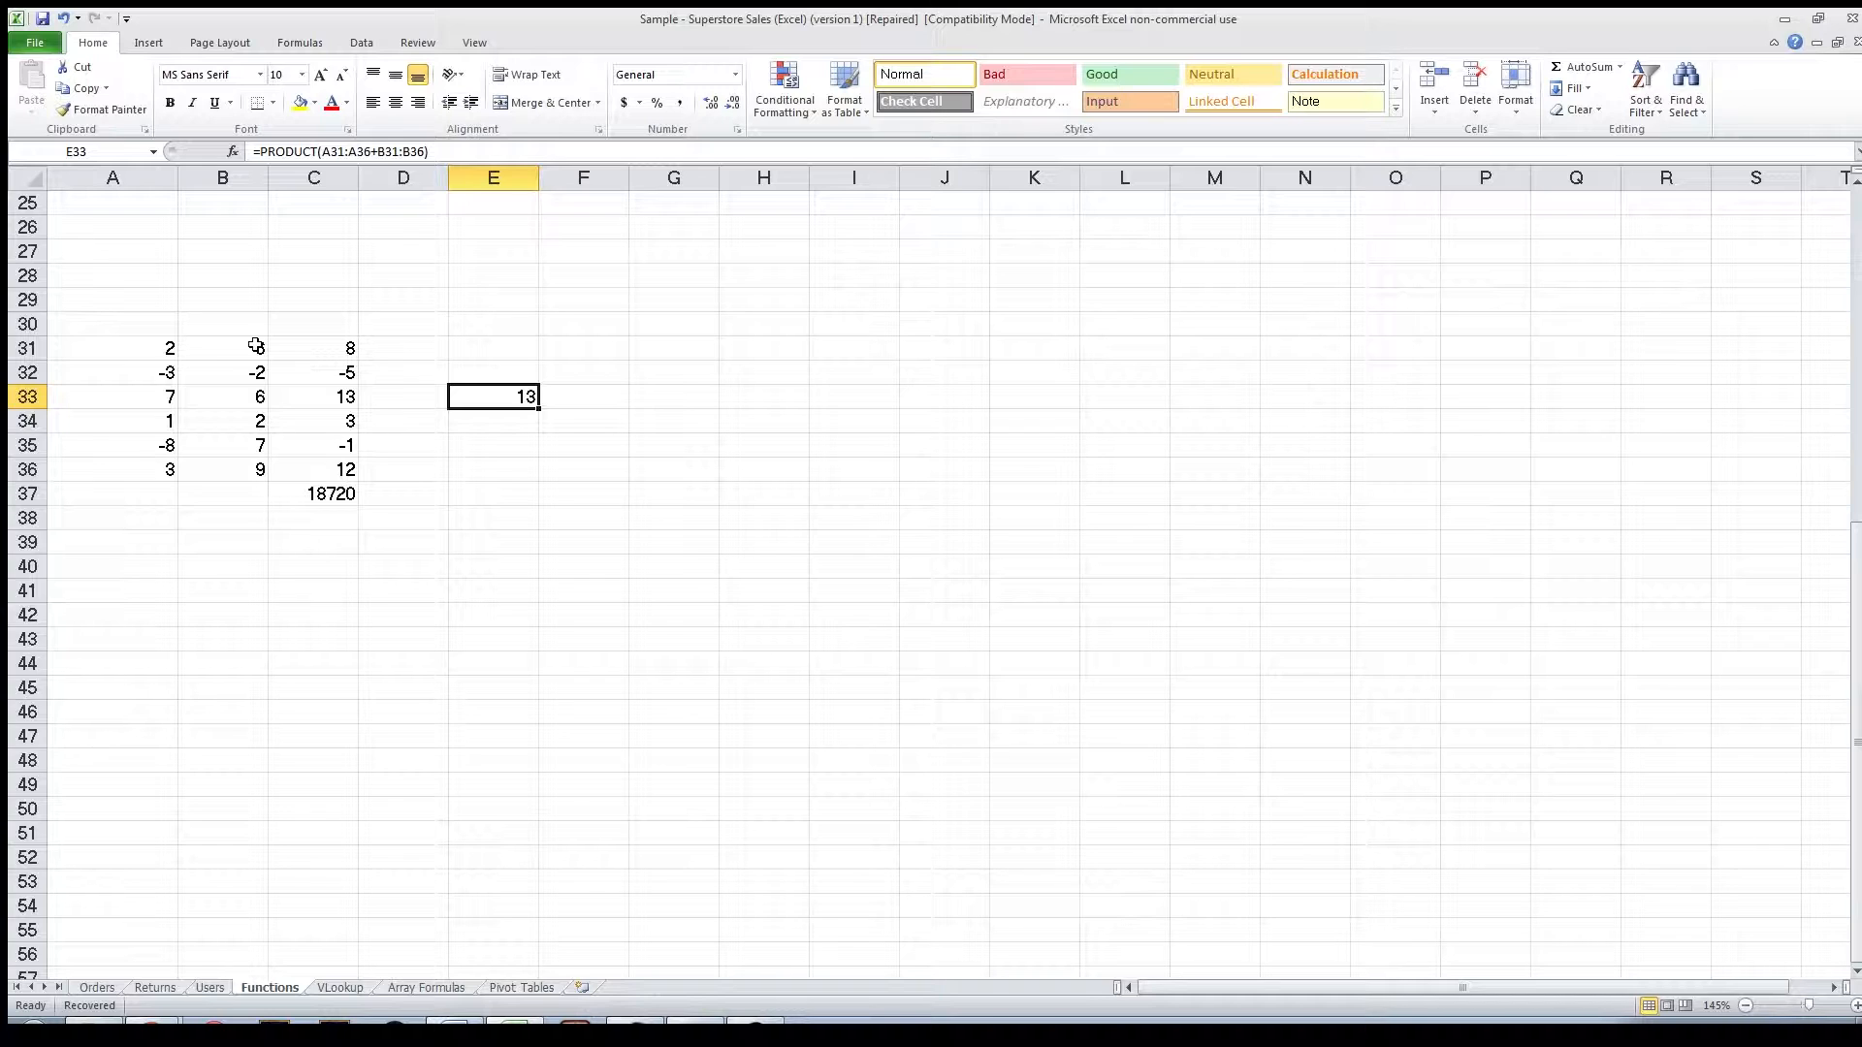
pyautogui.write('=')
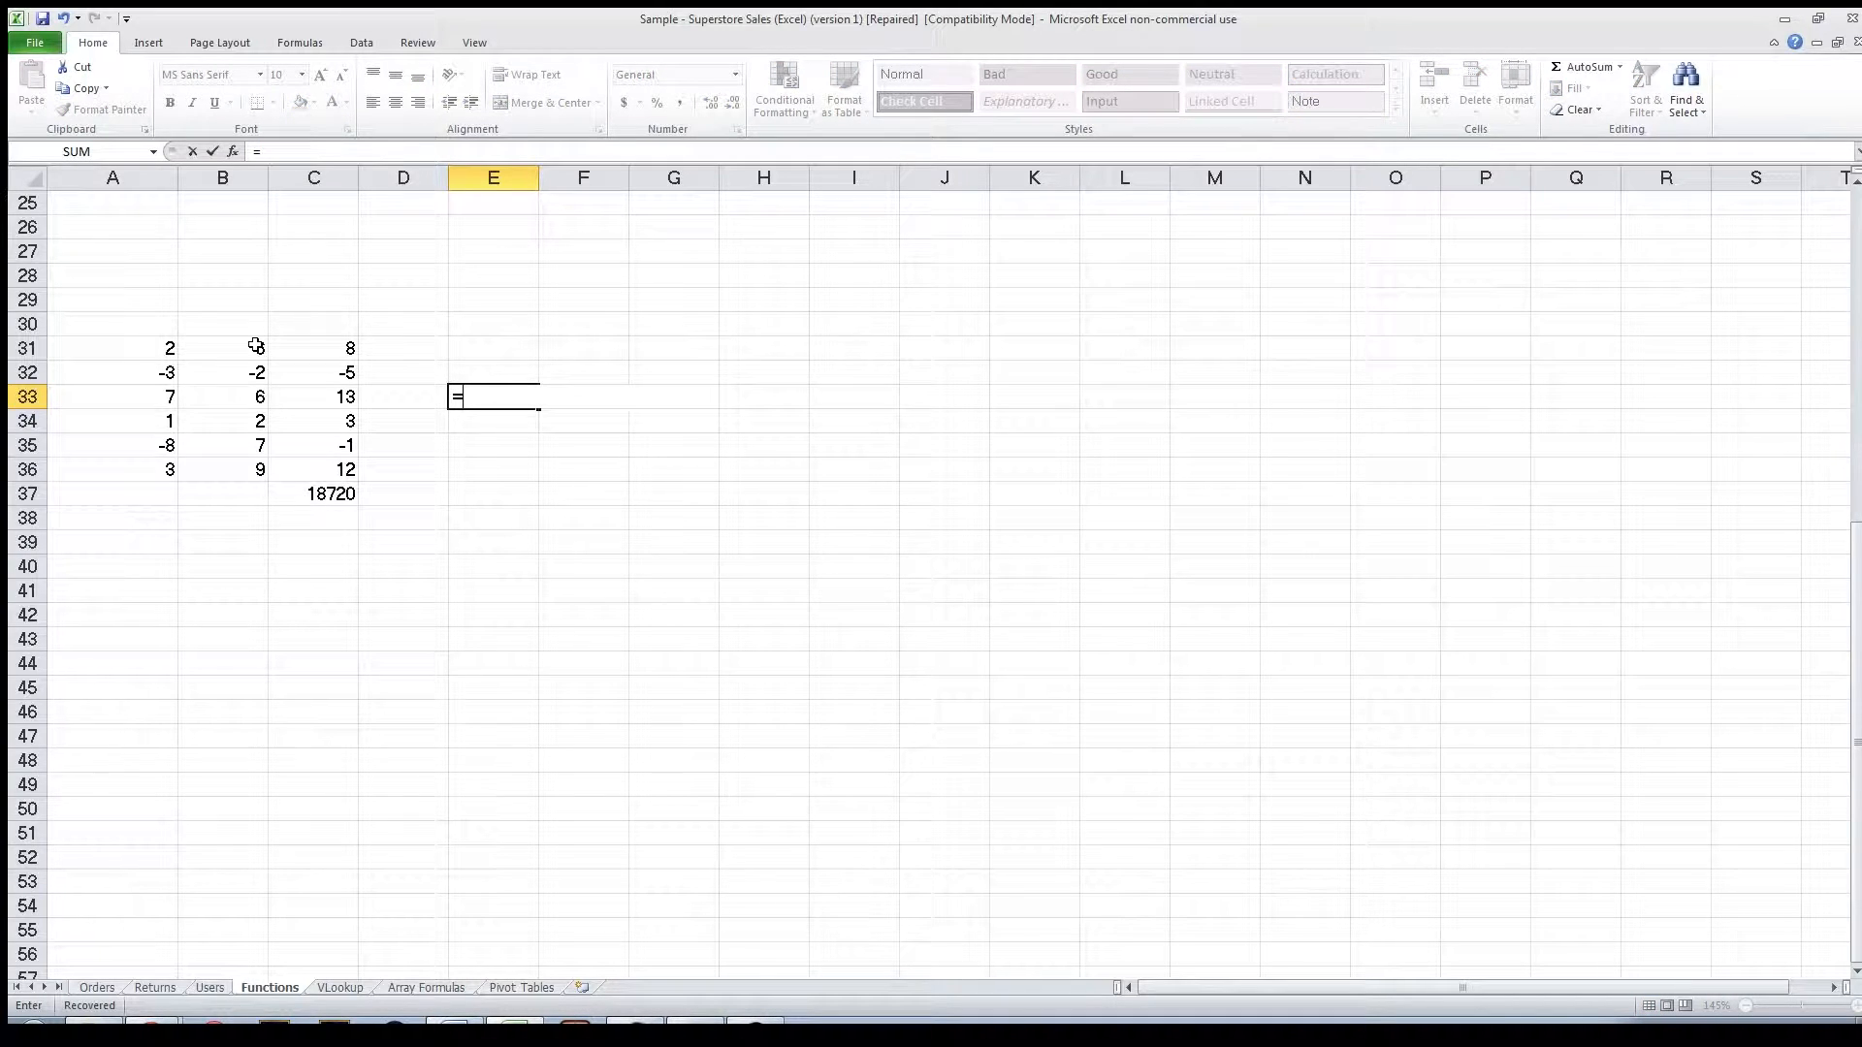
pyautogui.write('product(')
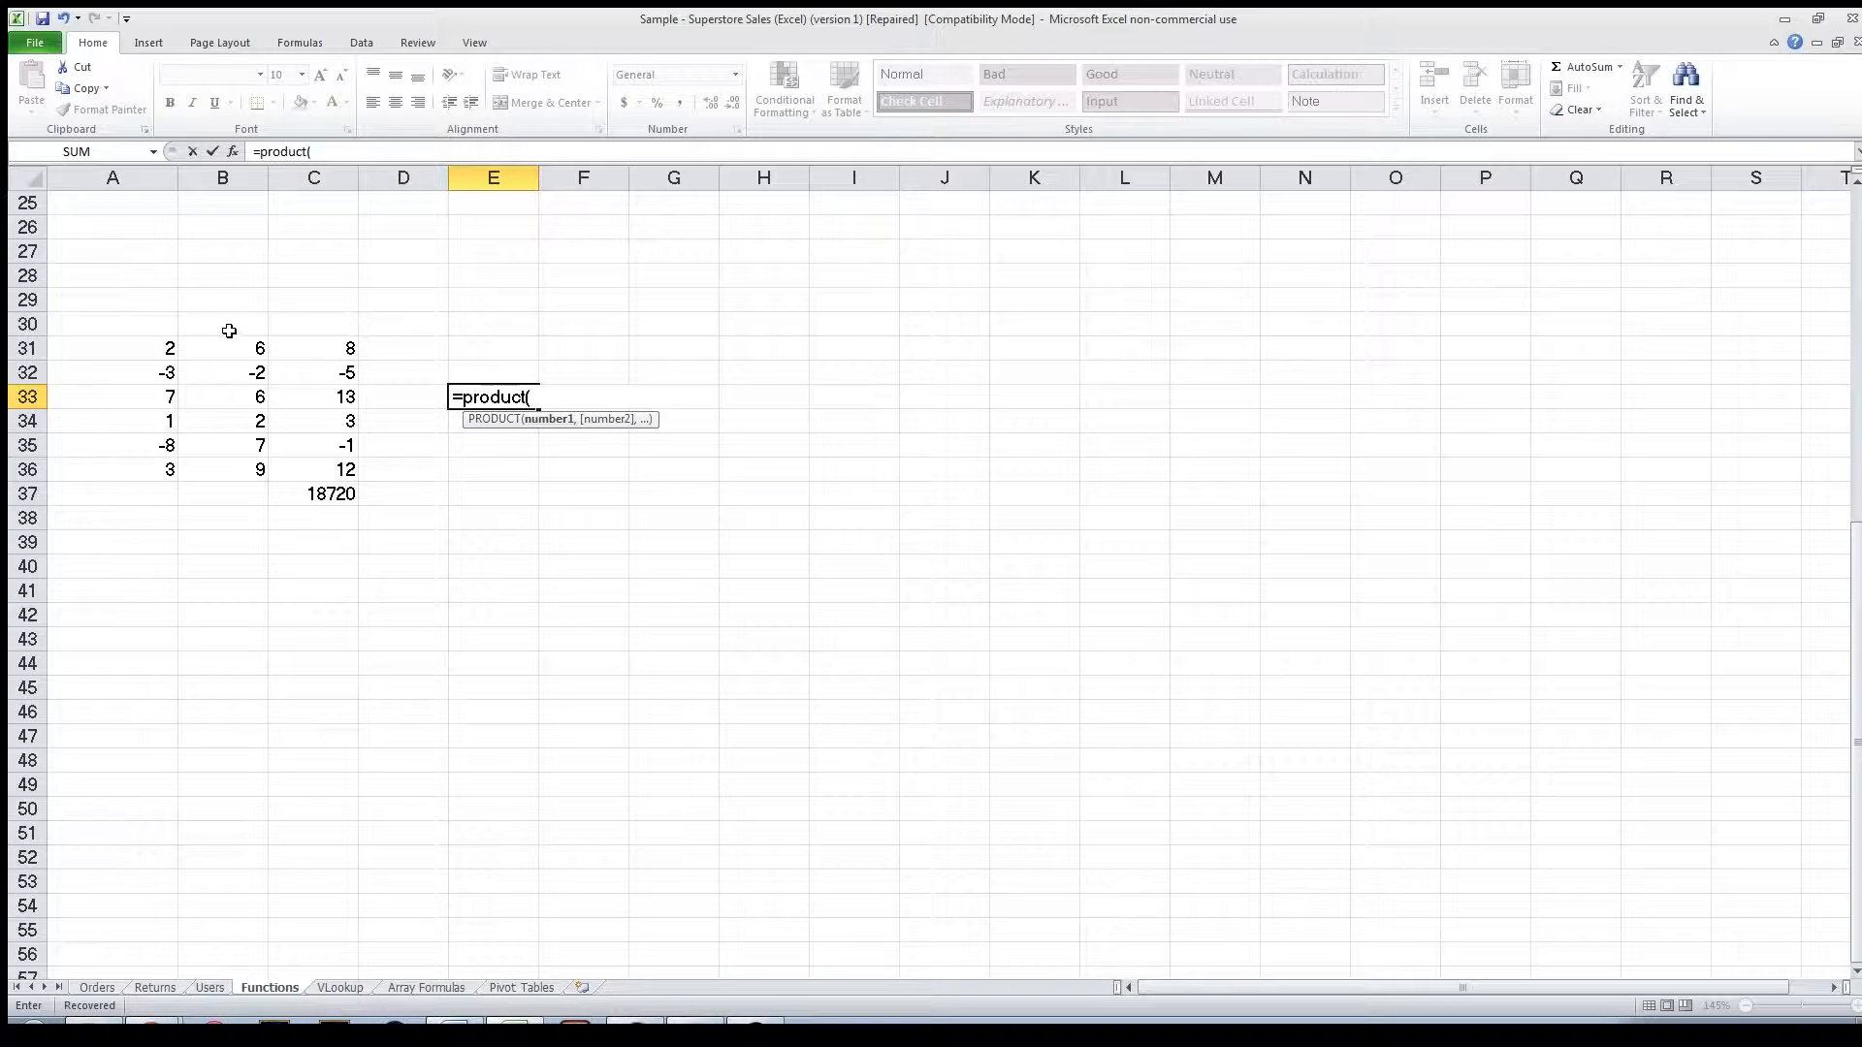
pyautogui.click(146, 349)
pyautogui.hotkey('ctrl', 'shift', 'Down')
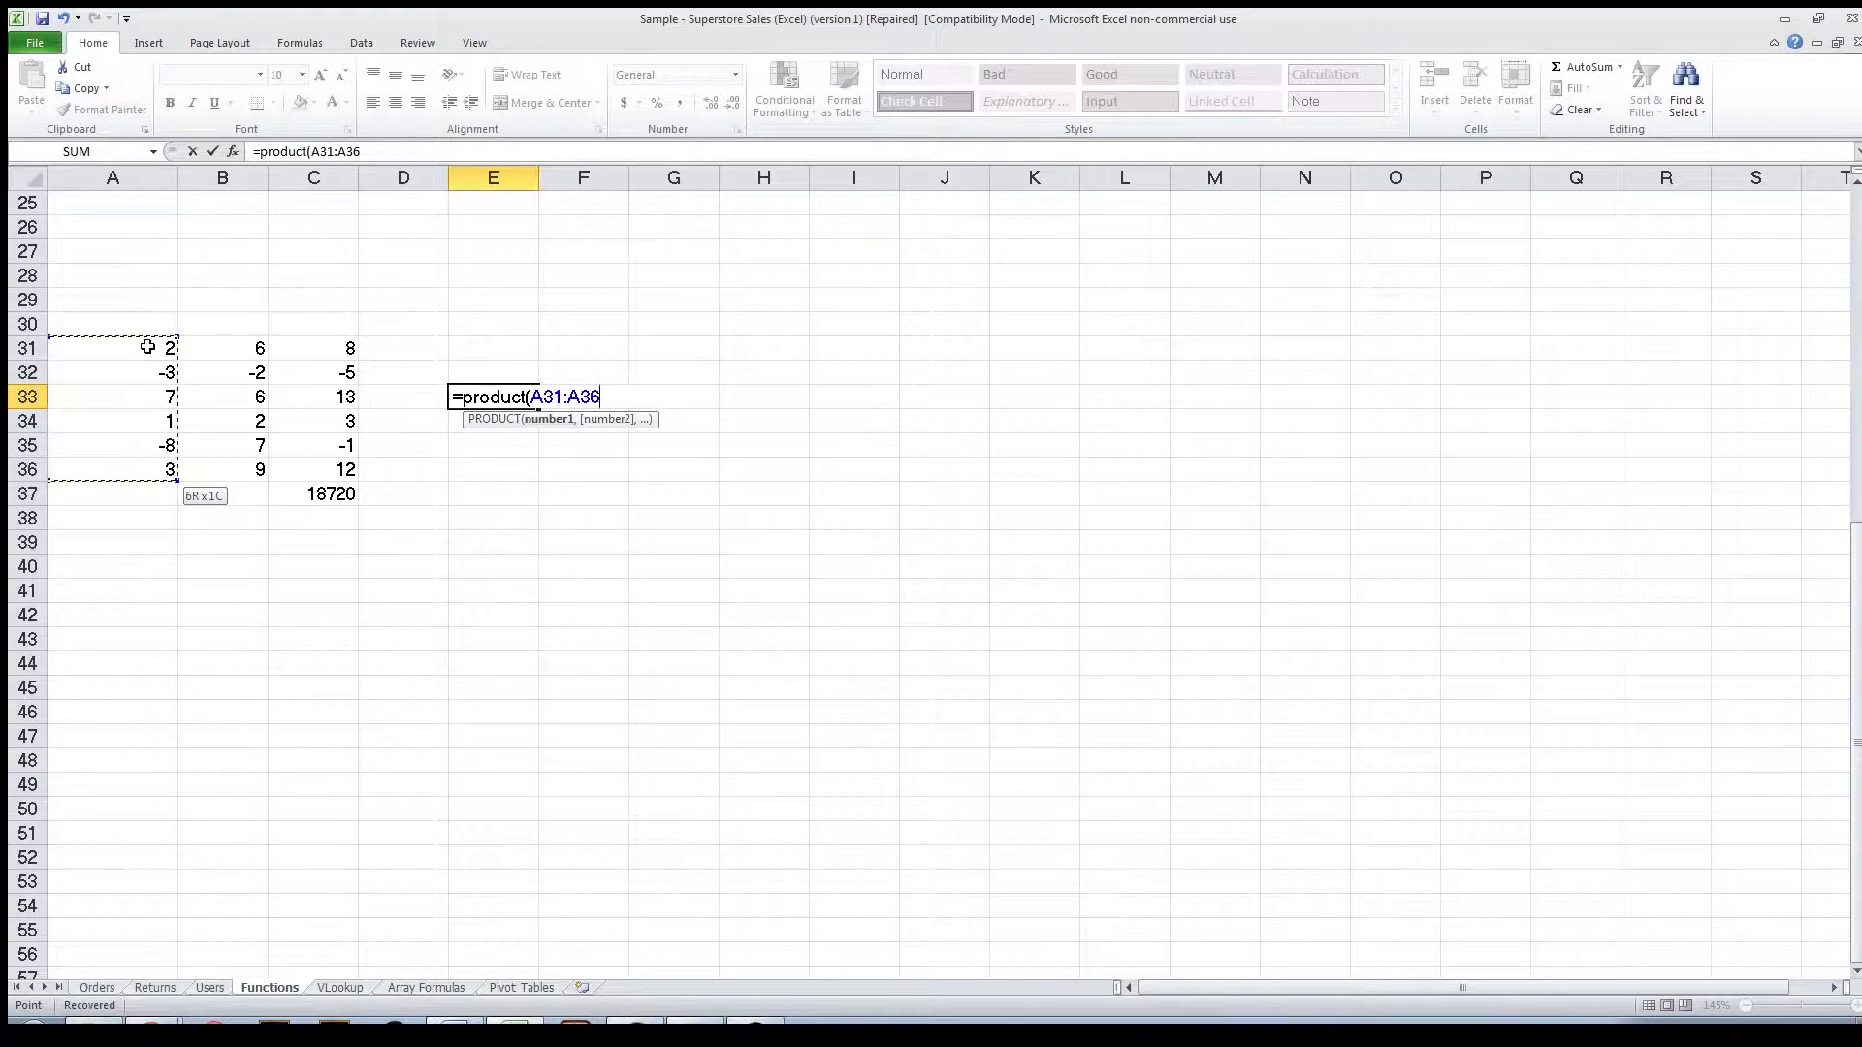
pyautogui.write('+')
pyautogui.click(219, 344)
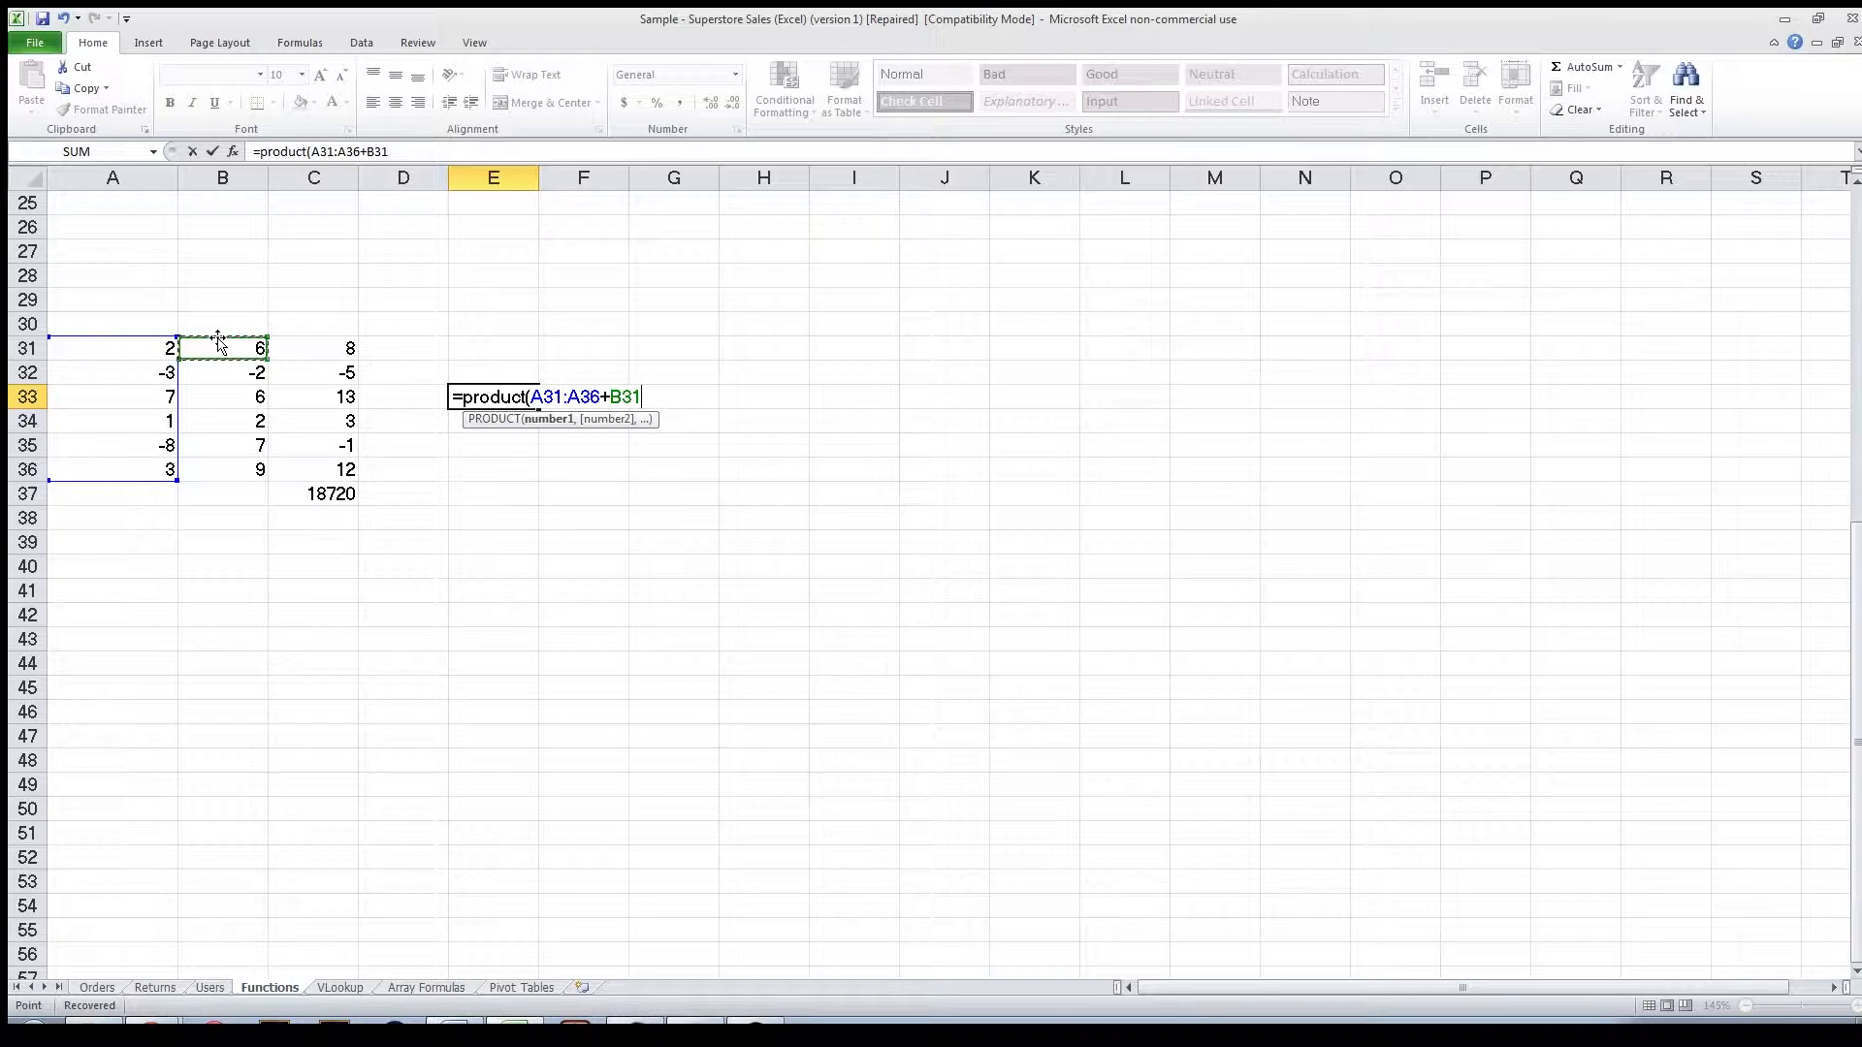
pyautogui.hotkey('ctrl', 'shift', 'Down')
pyautogui.write(')')
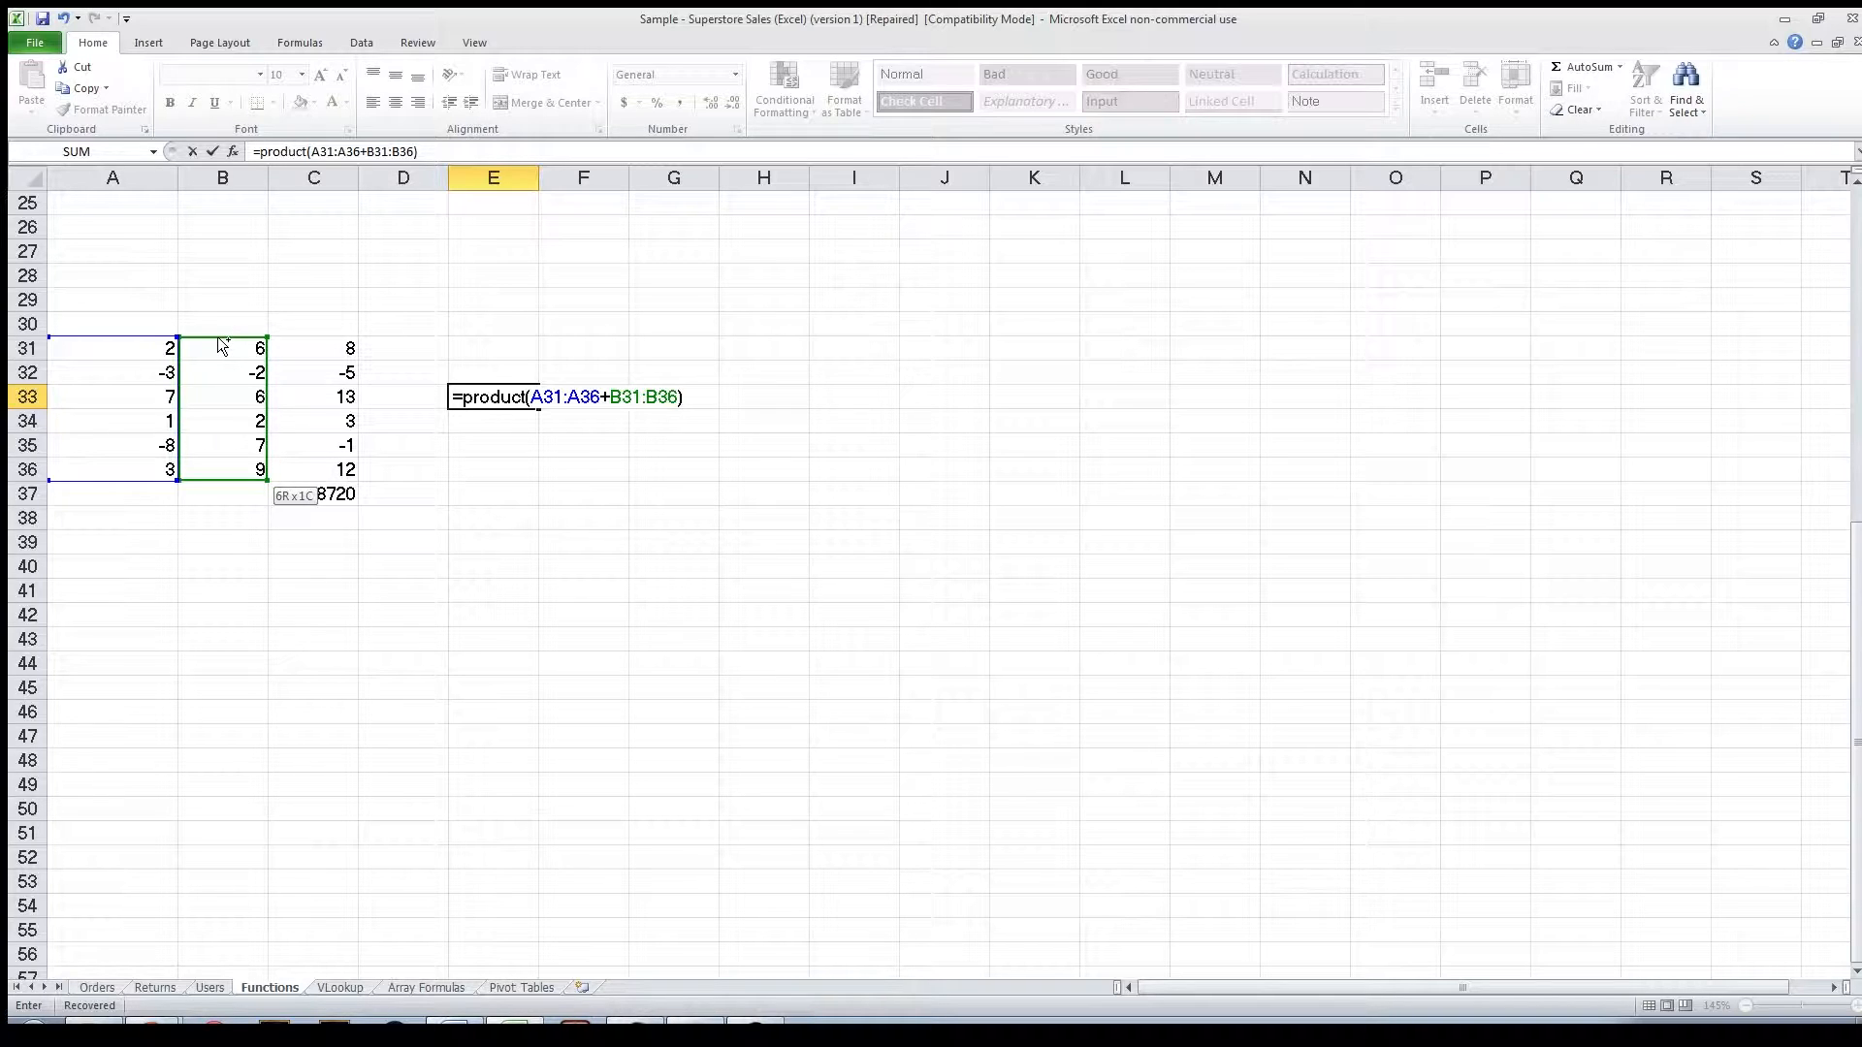
pyautogui.hotkey('ctrl', 'shift', 'Return')
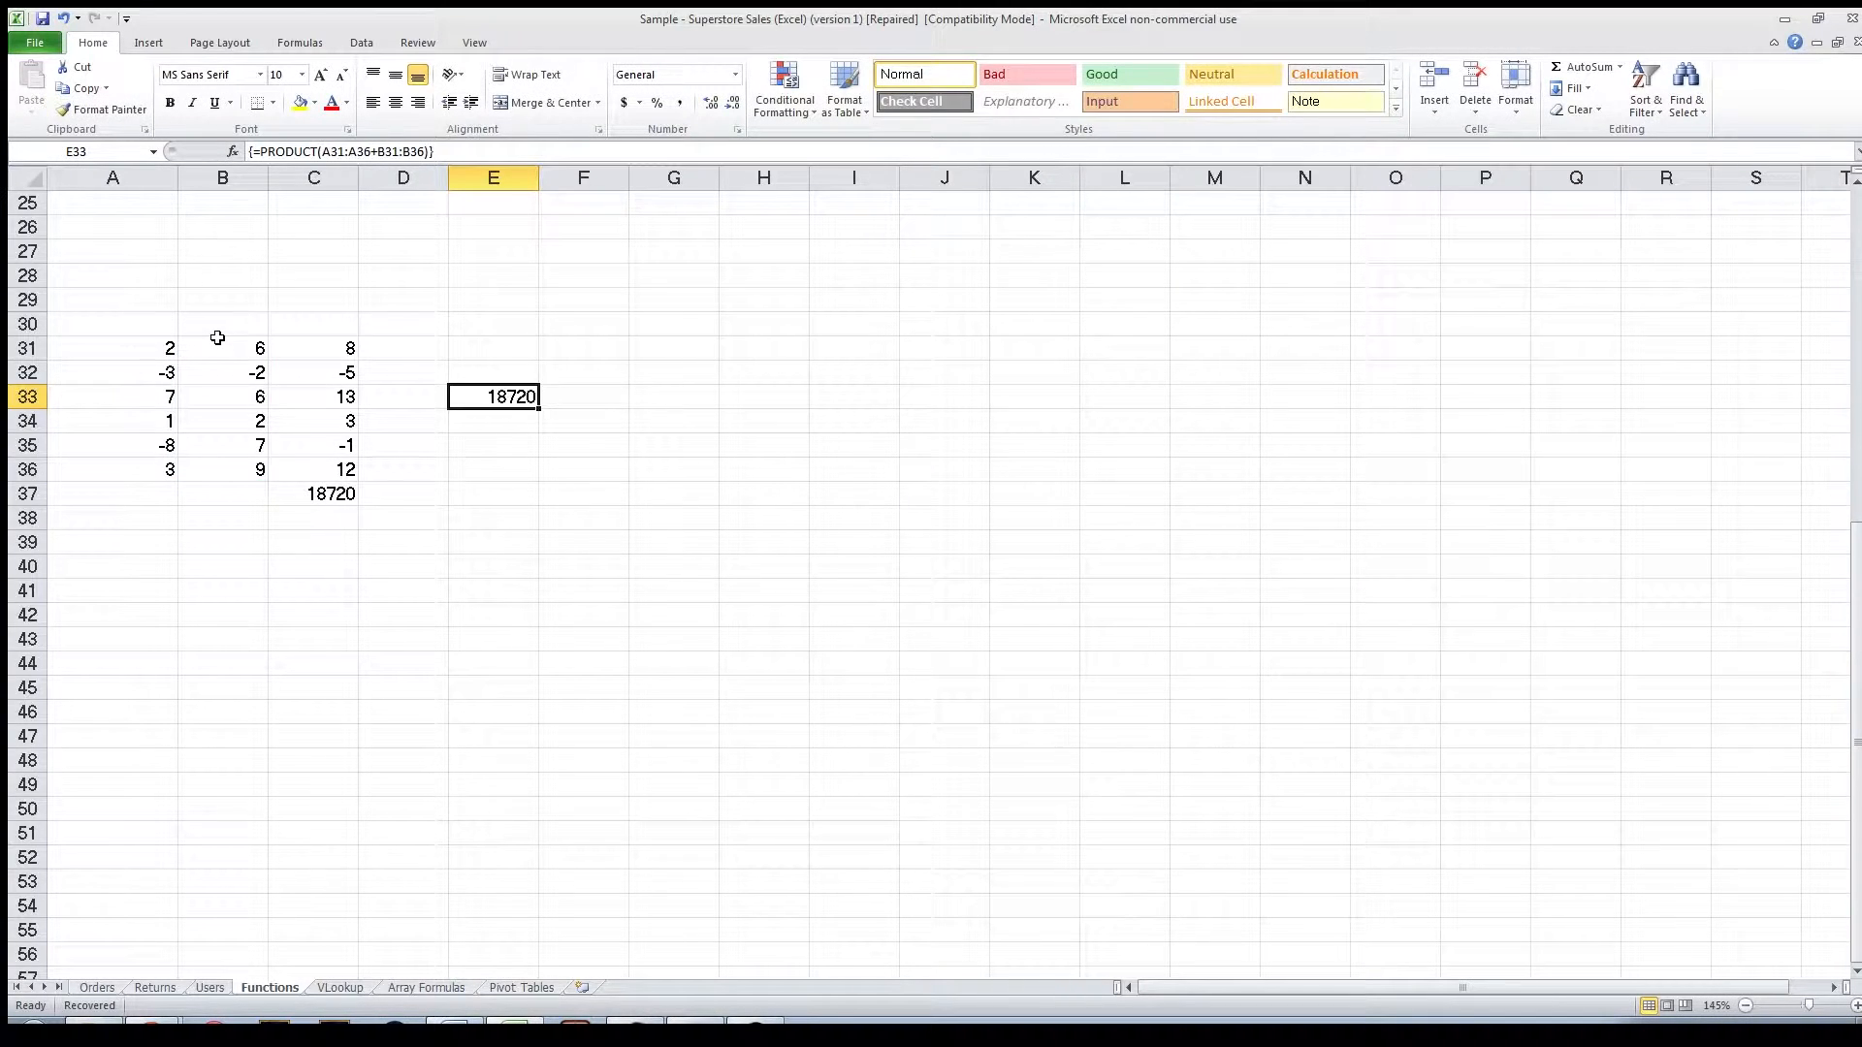